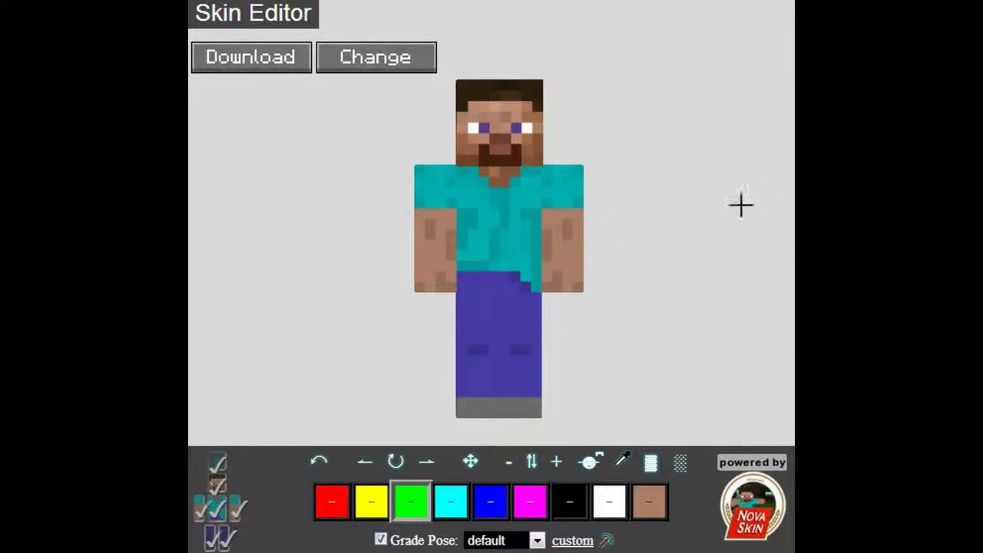
Step: Hide the body, arms and legs, then paint the eyes blue
{"action": "left_click_drag", "start_coordinate": [741, 205], "coordinate": [417, 176]}
{"action": "left_click", "coordinate": [218, 507]}
{"action": "left_click", "coordinate": [217, 538]}
{"action": "left_click", "coordinate": [218, 461]}
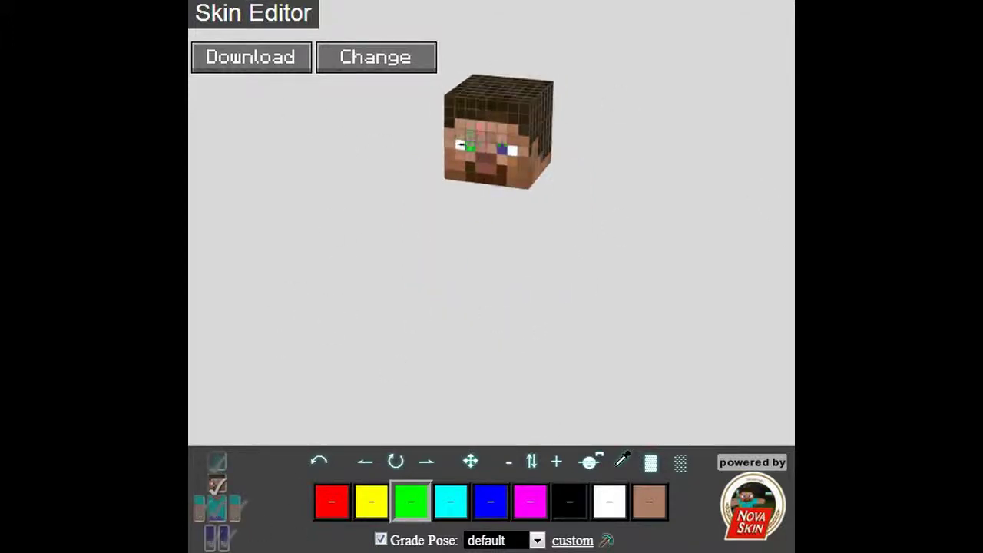
{"action": "left_click", "coordinate": [495, 509]}
Step: Paint the head green and fill the face black around the blue eyes
{"action": "key", "text": "1"}
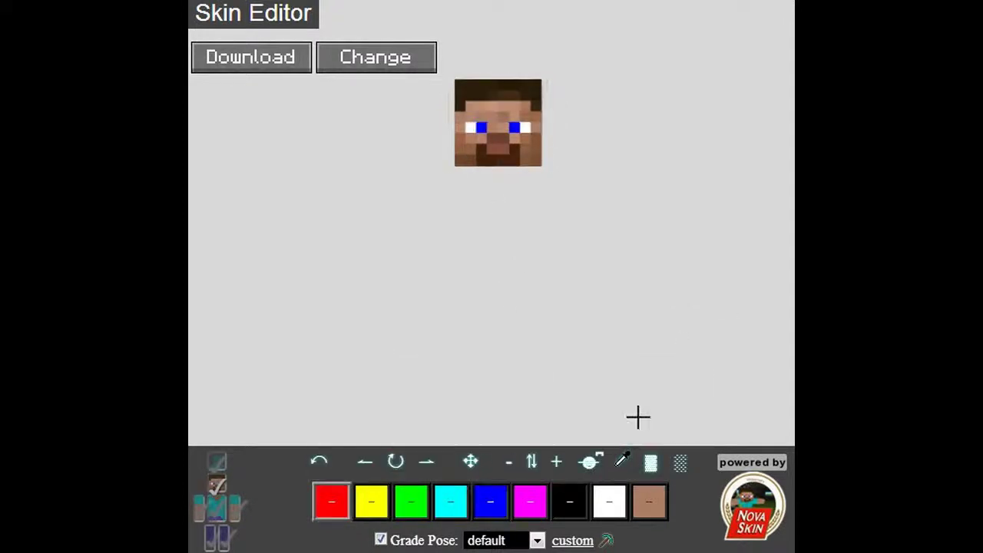
{"action": "key", "text": "3"}
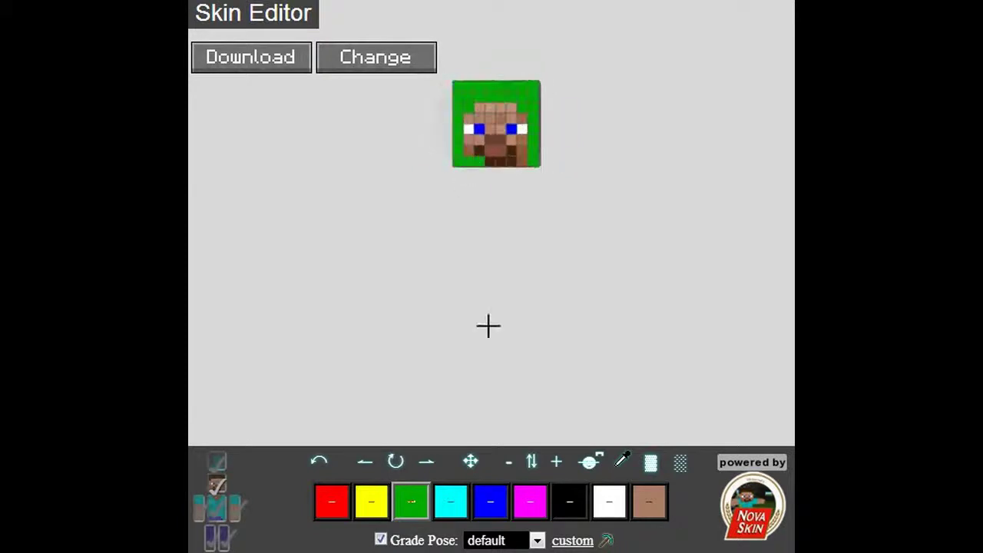
{"action": "key", "text": "7"}
{"action": "left_click_drag", "start_coordinate": [468, 163], "coordinate": [469, 120]}
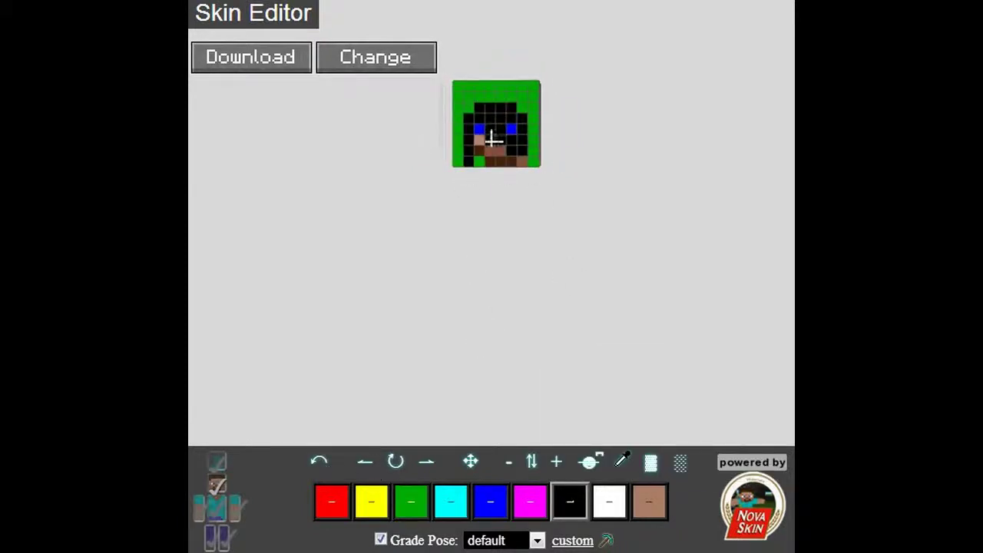
{"action": "left_click", "coordinate": [402, 513]}
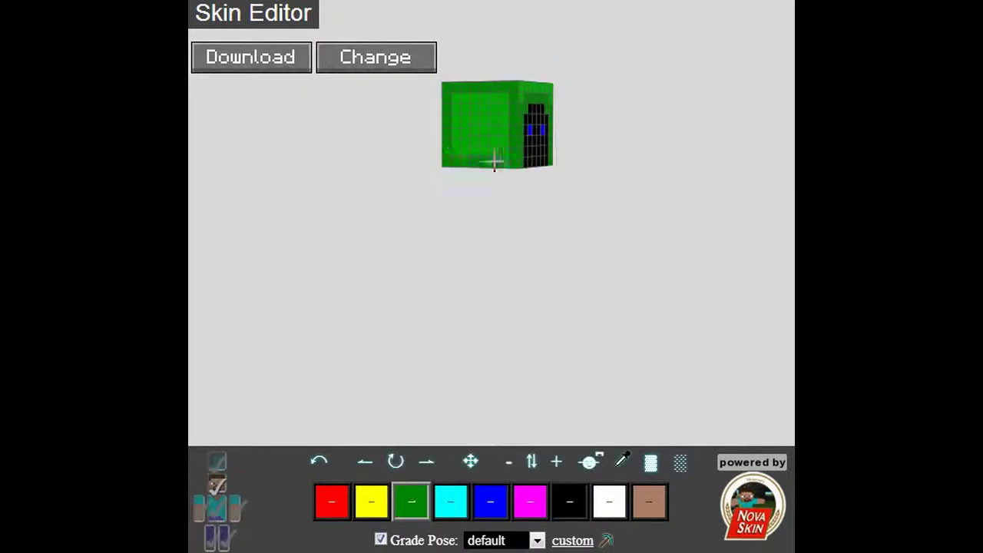
Step: Paint the hood's sides, top and back in green and black from several angles
{"action": "mouse_move", "coordinate": [553, 99]}
{"action": "left_mouse_down"}
{"action": "mouse_move", "coordinate": [750, 185]}
{"action": "mouse_move", "coordinate": [402, 301]}
{"action": "left_mouse_up"}
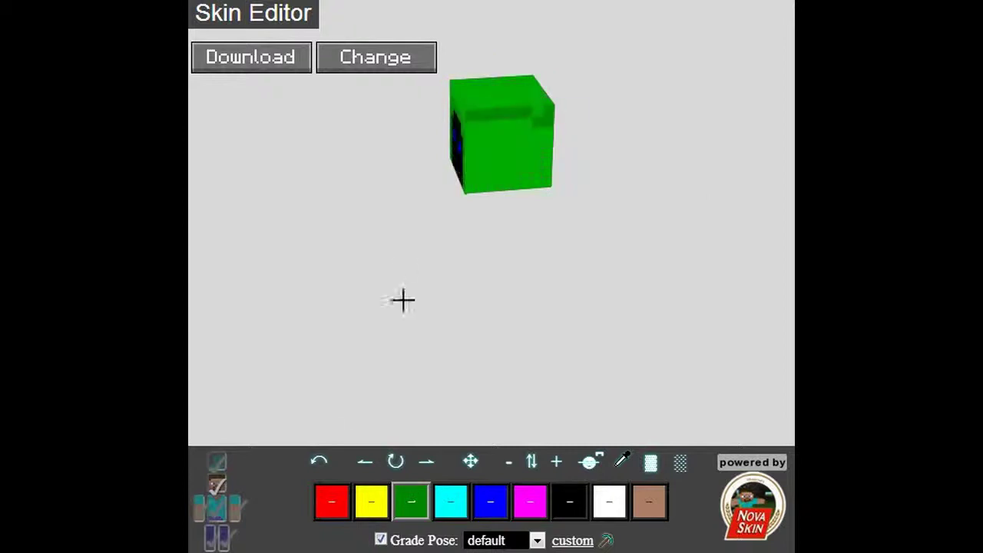
{"action": "mouse_move", "coordinate": [483, 184]}
{"action": "left_mouse_down"}
{"action": "mouse_move", "coordinate": [512, 226]}
{"action": "mouse_move", "coordinate": [552, 176]}
{"action": "left_mouse_up"}
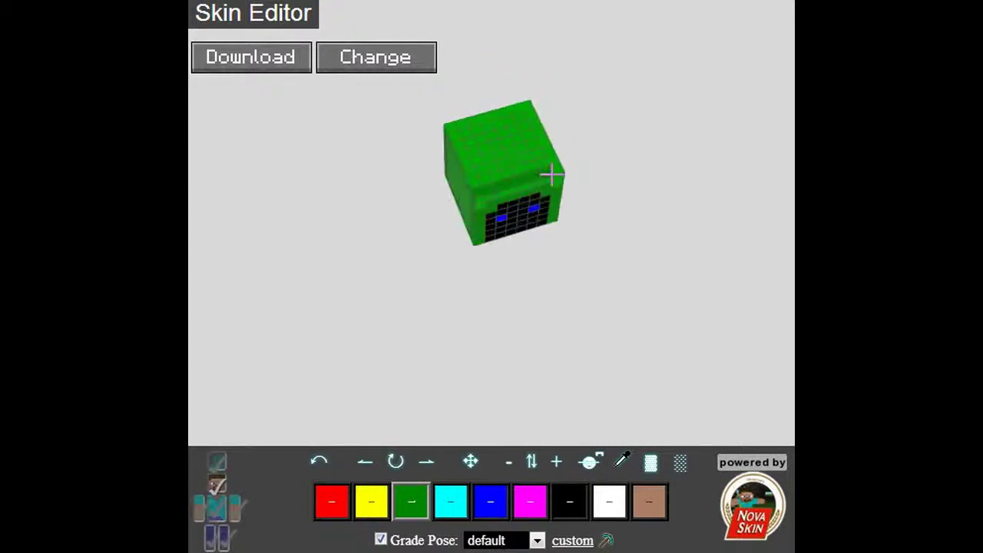
{"action": "mouse_move", "coordinate": [487, 110]}
{"action": "left_mouse_down"}
{"action": "mouse_move", "coordinate": [399, 226]}
{"action": "mouse_move", "coordinate": [465, 116]}
{"action": "mouse_move", "coordinate": [665, 246]}
{"action": "left_mouse_up"}
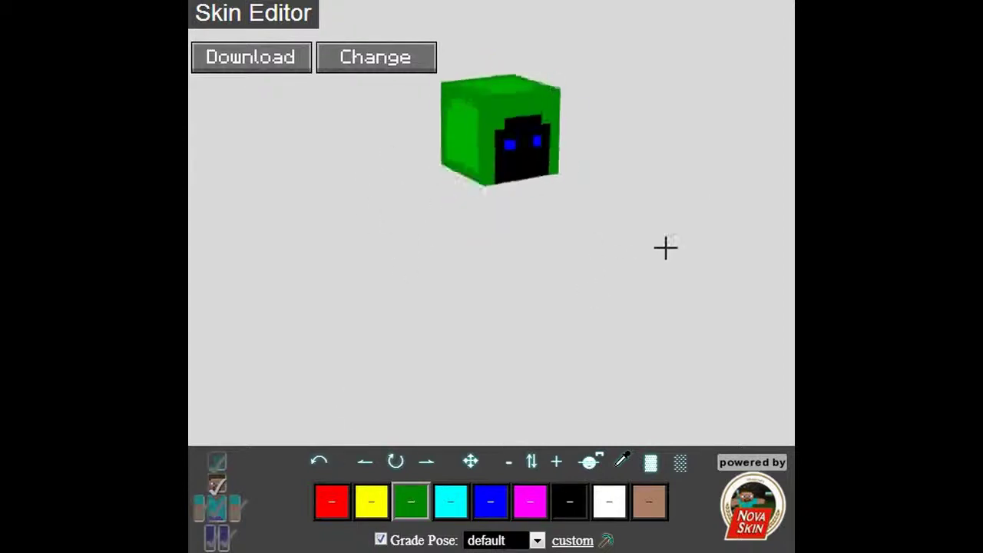
{"action": "left_click", "coordinate": [435, 519]}
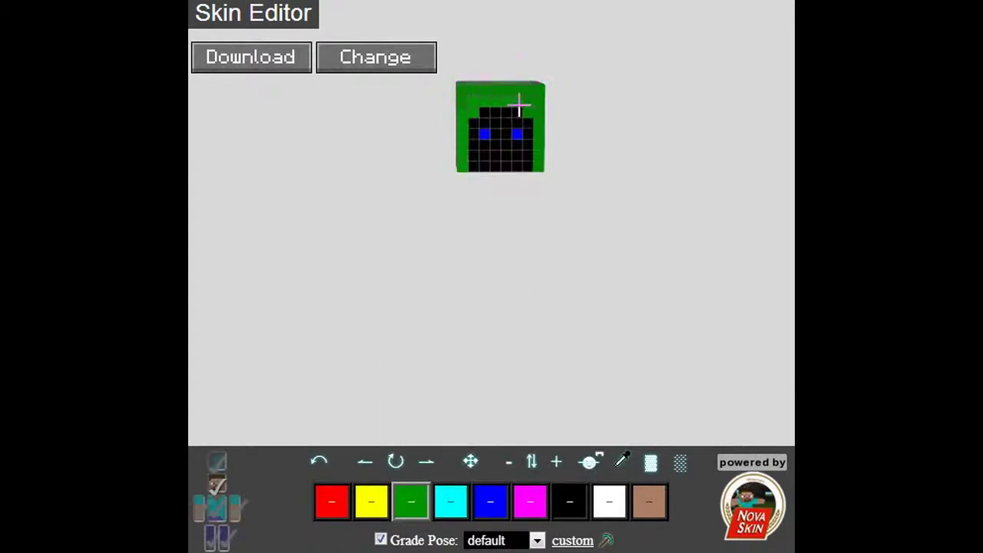
{"action": "left_click_drag", "start_coordinate": [541, 172], "coordinate": [505, 139]}
{"action": "left_click", "coordinate": [570, 501]}
{"action": "left_click_drag", "start_coordinate": [527, 105], "coordinate": [446, 461]}
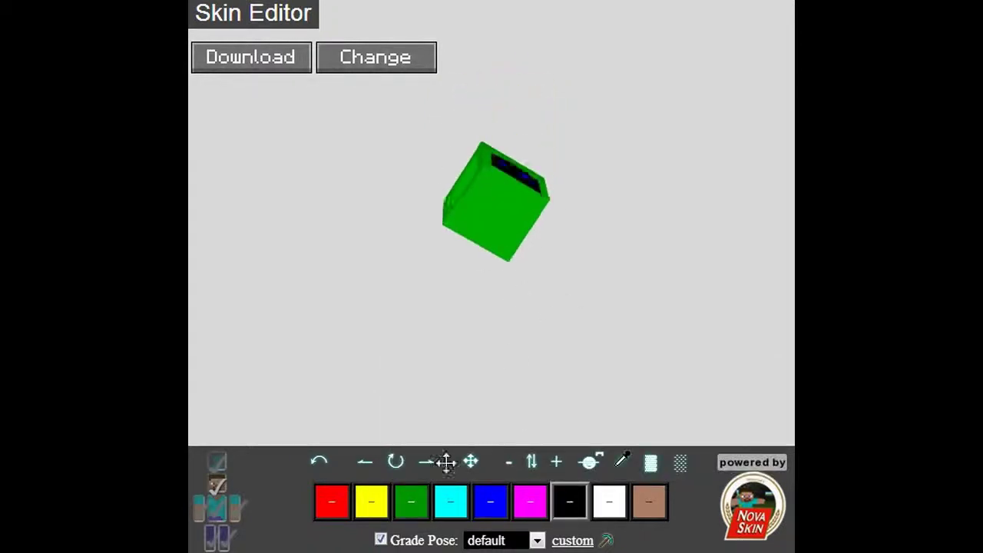
{"action": "mouse_move", "coordinate": [418, 352]}
{"action": "left_mouse_down"}
{"action": "mouse_move", "coordinate": [714, 253]}
{"action": "mouse_move", "coordinate": [551, 180]}
{"action": "mouse_move", "coordinate": [533, 186]}
{"action": "left_mouse_up"}
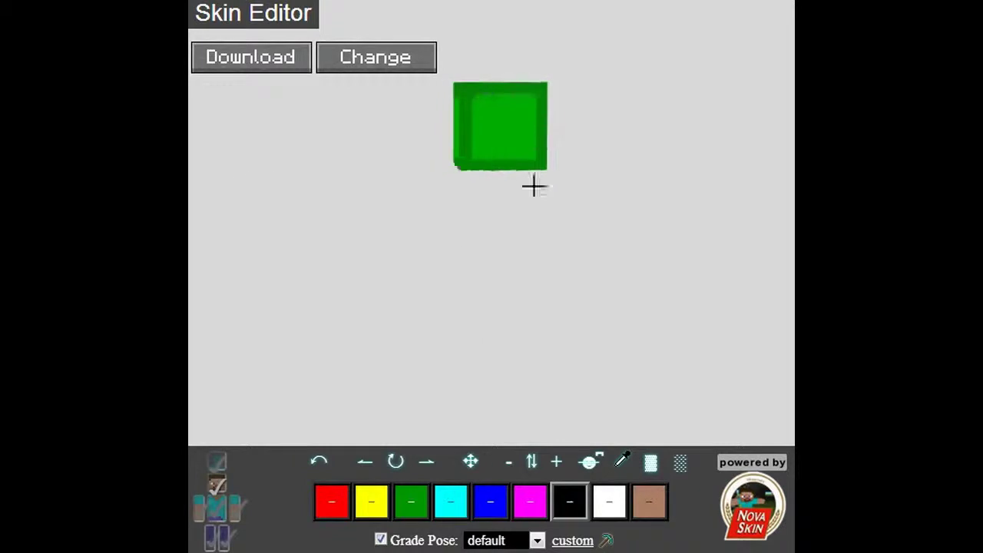
{"action": "left_click", "coordinate": [401, 507]}
Step: Pick a darker green shade and repaint the hood's top, sides and back with it
{"action": "left_click", "coordinate": [411, 501]}
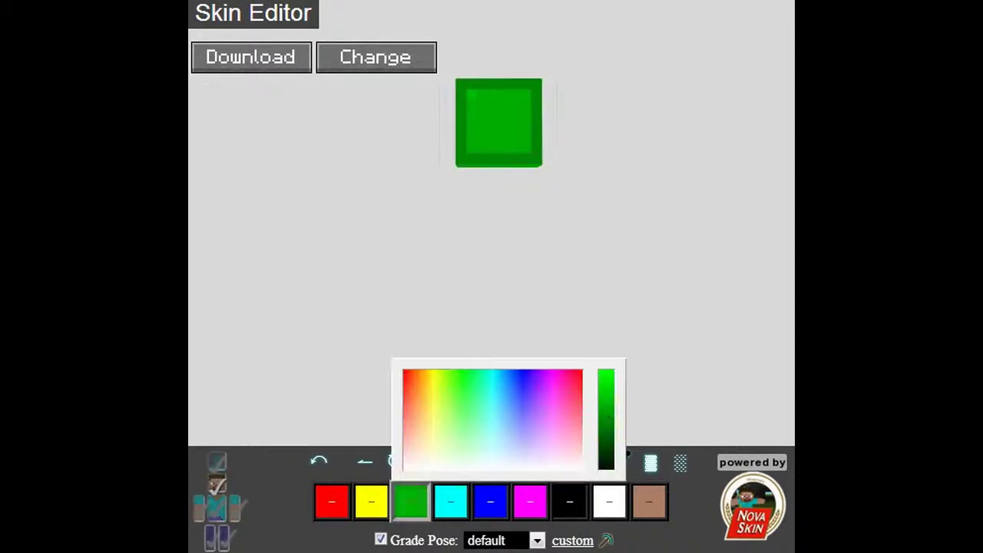
{"action": "left_click", "coordinate": [330, 464]}
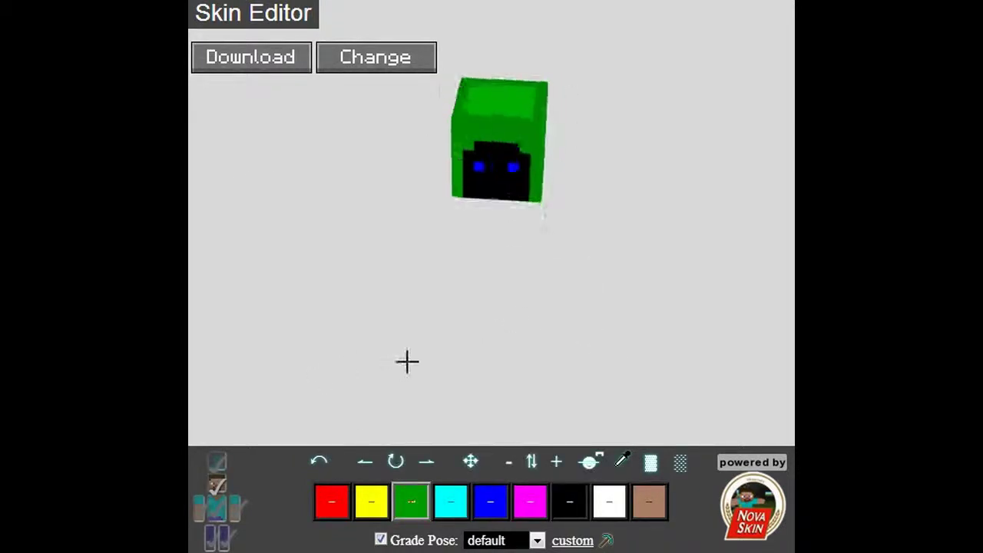
{"action": "mouse_move", "coordinate": [522, 102]}
{"action": "left_mouse_down"}
{"action": "mouse_move", "coordinate": [617, 239]}
{"action": "mouse_move", "coordinate": [505, 125]}
{"action": "mouse_move", "coordinate": [477, 154]}
{"action": "left_mouse_up"}
{"action": "left_click_drag", "start_coordinate": [366, 135], "coordinate": [401, 150]}
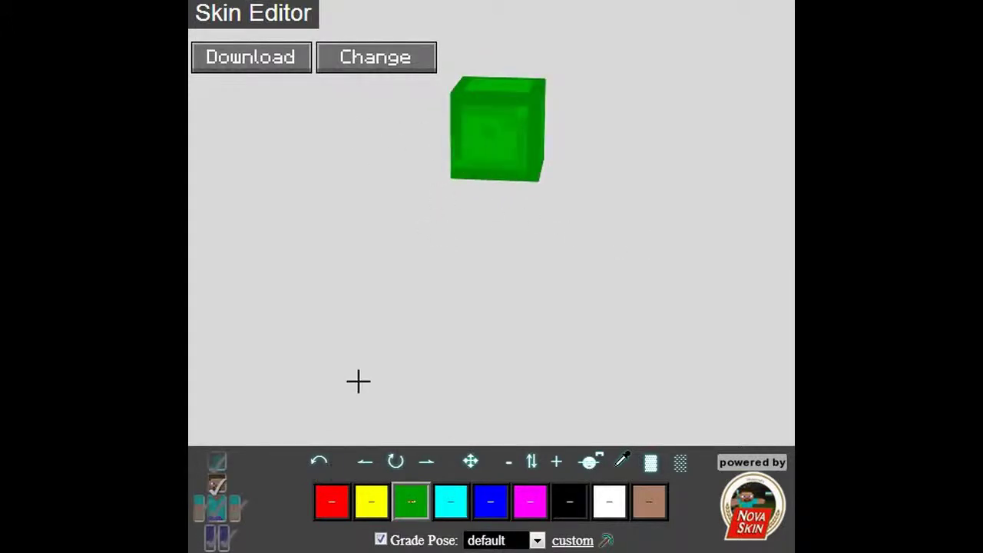
{"action": "mouse_move", "coordinate": [514, 117]}
{"action": "left_mouse_down"}
{"action": "mouse_move", "coordinate": [480, 214]}
{"action": "mouse_move", "coordinate": [525, 102]}
{"action": "left_mouse_up"}
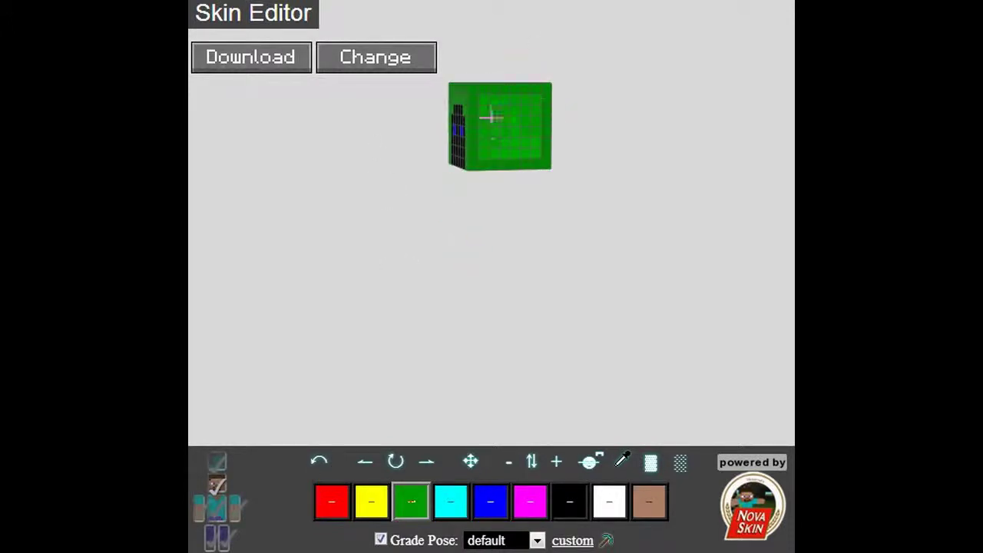
{"action": "left_click", "coordinate": [400, 512]}
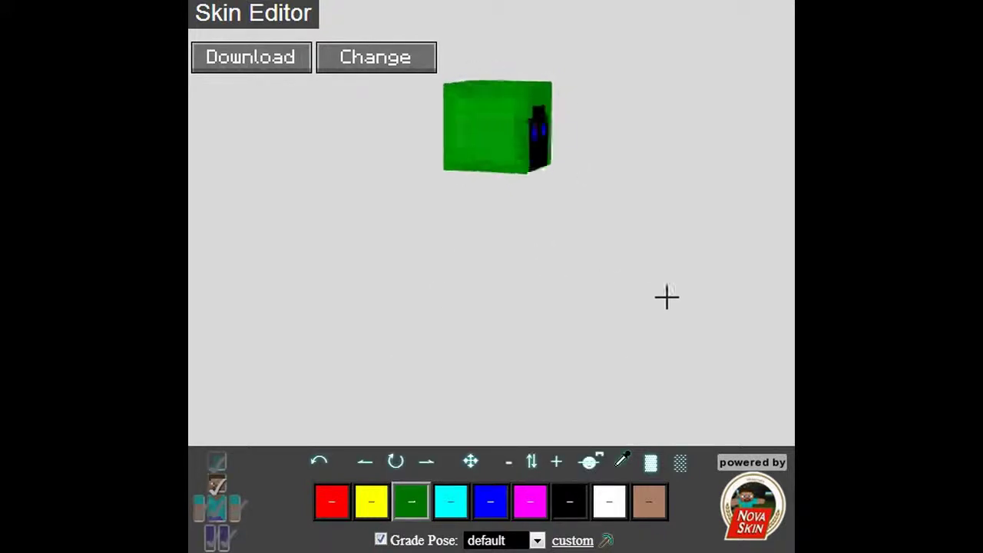
{"action": "mouse_move", "coordinate": [667, 297]}
{"action": "left_mouse_down"}
{"action": "mouse_move", "coordinate": [459, 215]}
{"action": "mouse_move", "coordinate": [410, 145]}
{"action": "mouse_move", "coordinate": [325, 491]}
{"action": "left_mouse_up"}
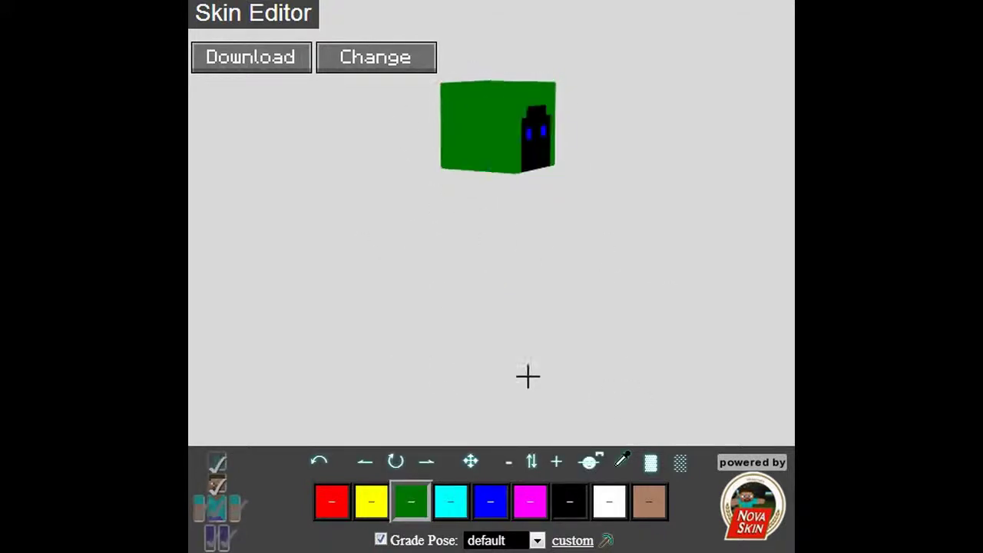
{"action": "left_click", "coordinate": [490, 501]}
Step: Draw a yellow-and-white headphone patch on the head's side with a black band over the top
{"action": "left_click", "coordinate": [371, 501]}
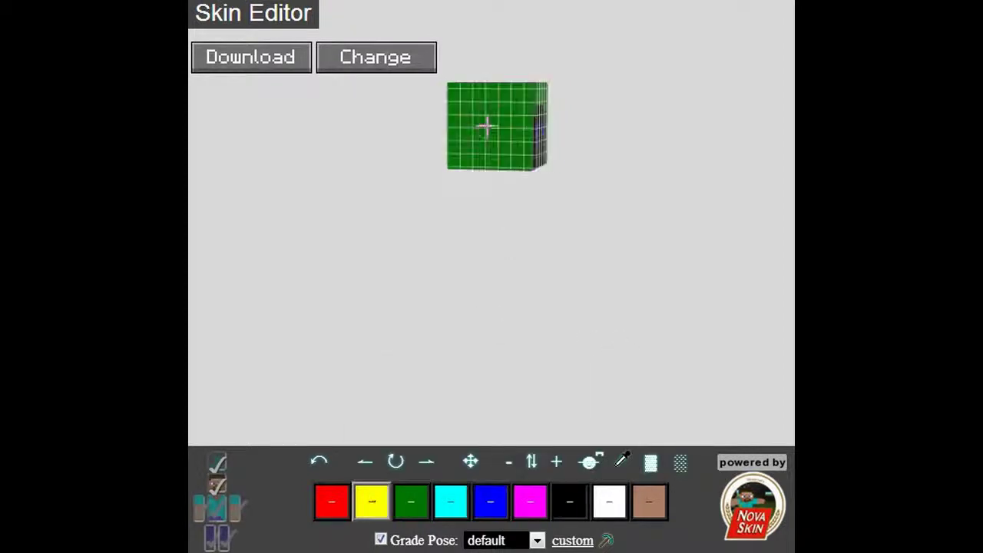
{"action": "left_click", "coordinate": [578, 509]}
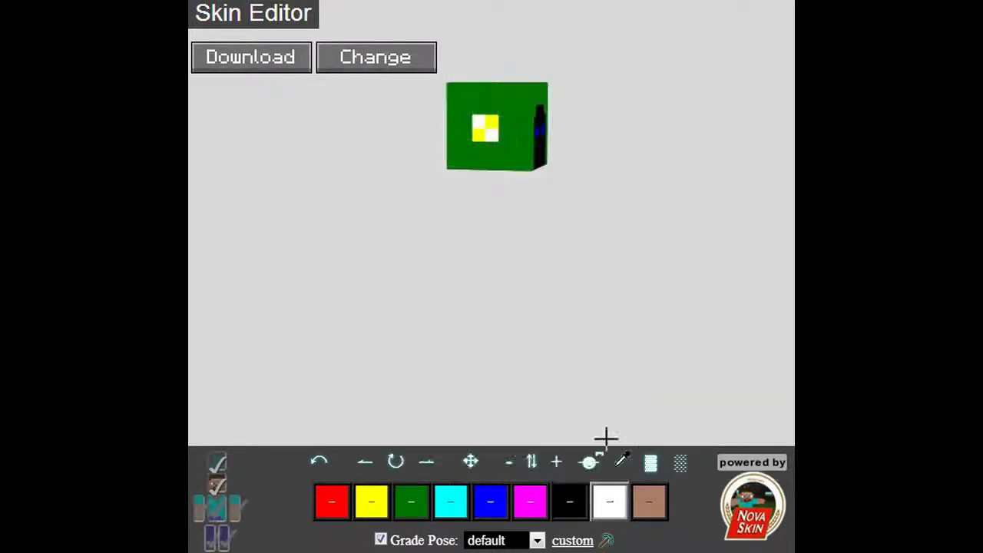
{"action": "left_click_drag", "start_coordinate": [606, 438], "coordinate": [468, 377]}
{"action": "left_click", "coordinate": [474, 143]}
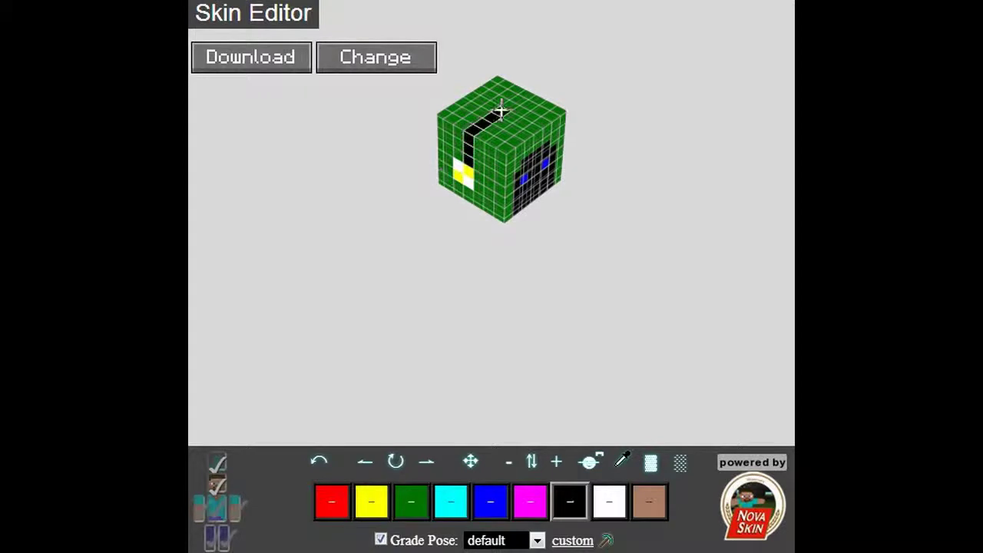
{"action": "left_click_drag", "start_coordinate": [501, 112], "coordinate": [591, 109]}
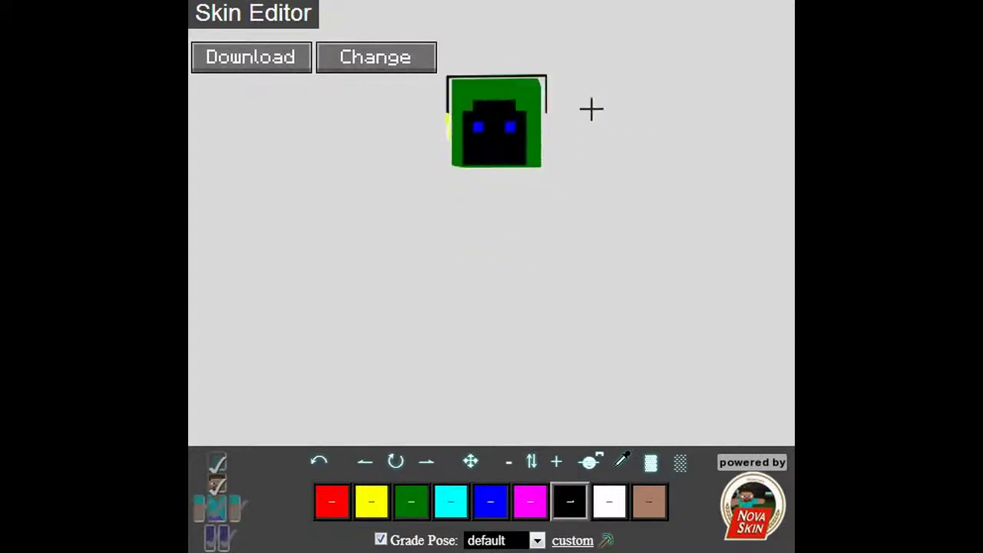
{"action": "left_click", "coordinate": [609, 501]}
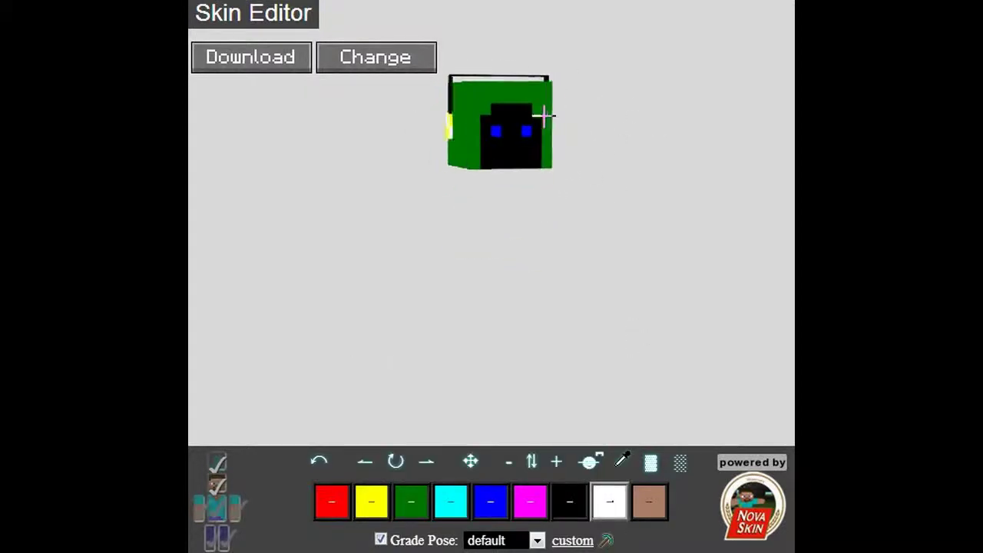
Step: Show the torso again and fill it with green
{"action": "left_click", "coordinate": [217, 492]}
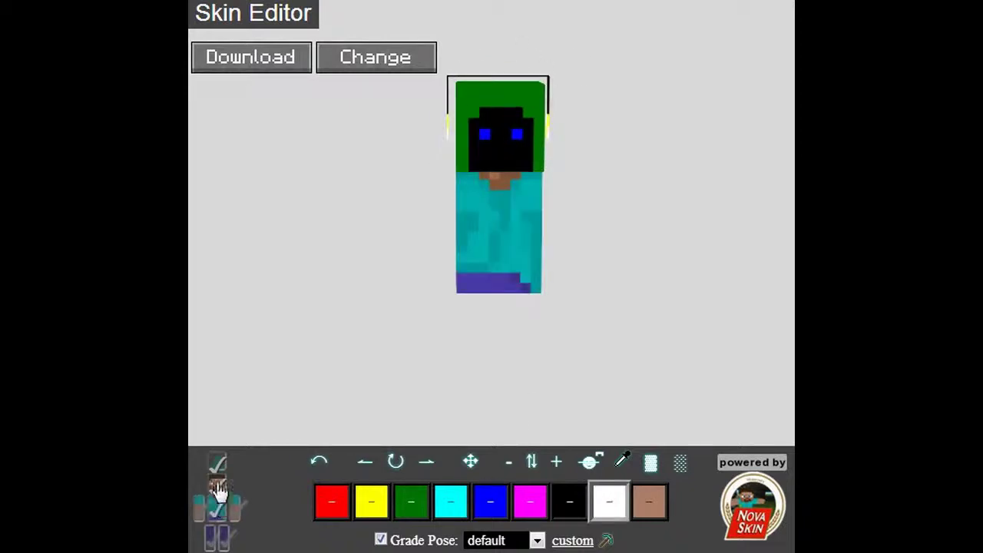
{"action": "left_click", "coordinate": [413, 507]}
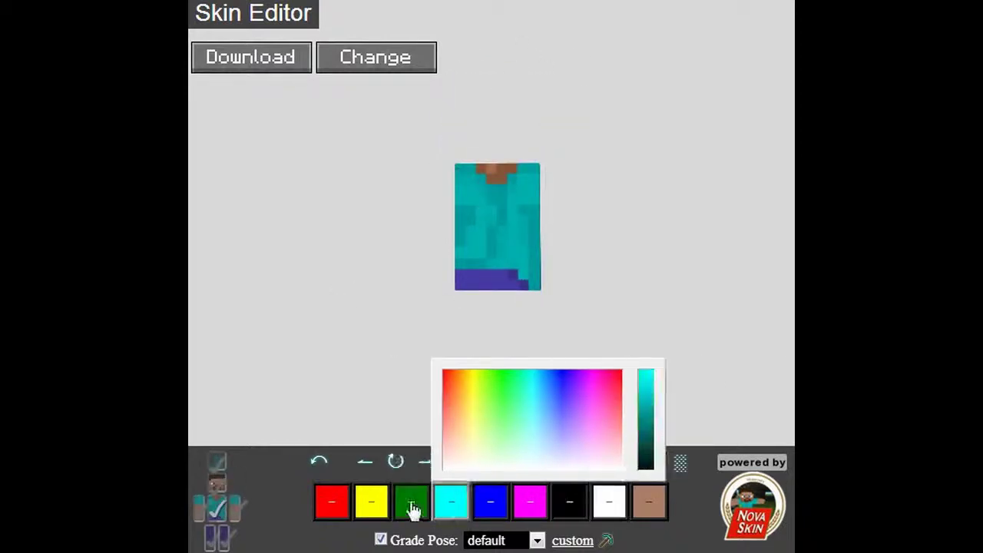
{"action": "left_click", "coordinate": [498, 230]}
{"action": "left_click", "coordinate": [569, 501]}
{"action": "left_click_drag", "start_coordinate": [480, 169], "coordinate": [507, 178]}
{"action": "left_click", "coordinate": [412, 501]}
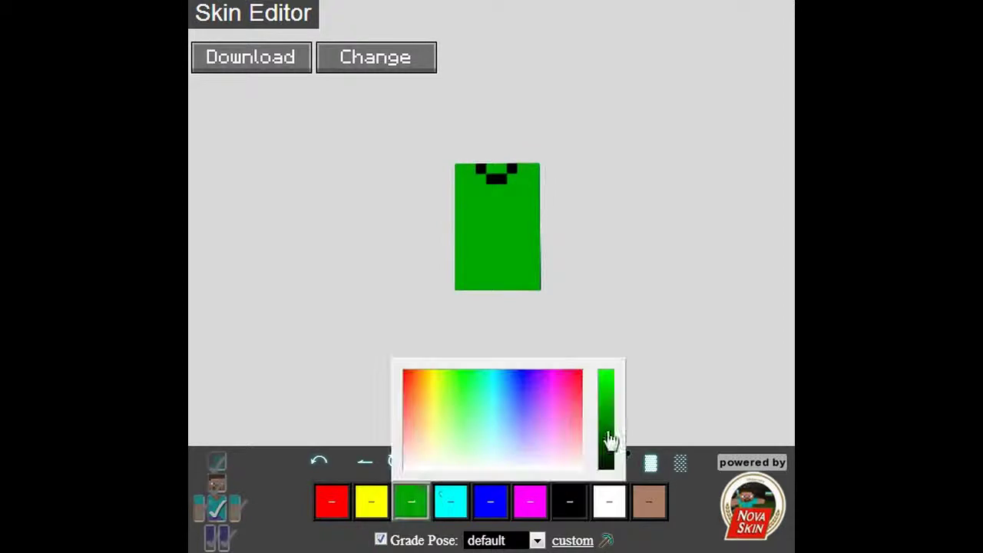
Step: Mix a second, brighter green, then settle on a deeper green shade
{"action": "left_click", "coordinate": [340, 153]}
{"action": "left_click_drag", "start_coordinate": [340, 154], "coordinate": [410, 509]}
{"action": "left_click", "coordinate": [450, 501]}
{"action": "left_click", "coordinate": [505, 378]}
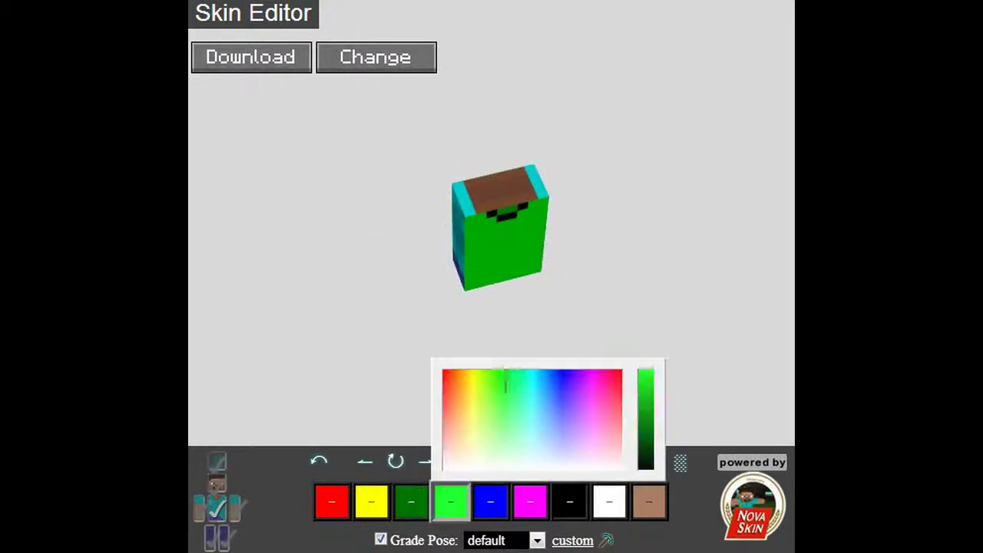
{"action": "left_click", "coordinate": [654, 410]}
{"action": "left_click", "coordinate": [500, 378]}
{"action": "left_click", "coordinate": [652, 388]}
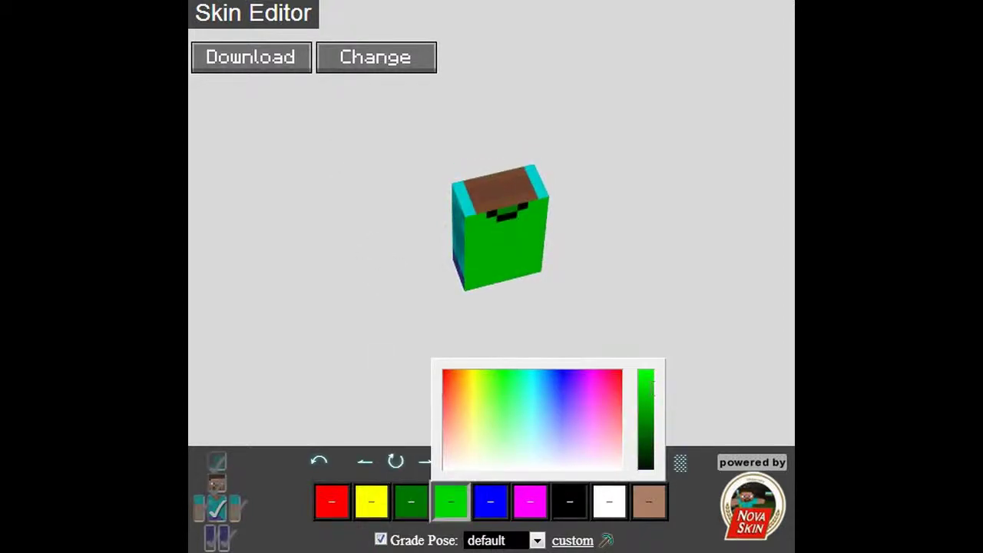
{"action": "left_click", "coordinate": [653, 415]}
Step: Paint the torso's top and side faces green
{"action": "left_click_drag", "start_coordinate": [548, 186], "coordinate": [621, 328]}
{"action": "left_click", "coordinate": [646, 415]}
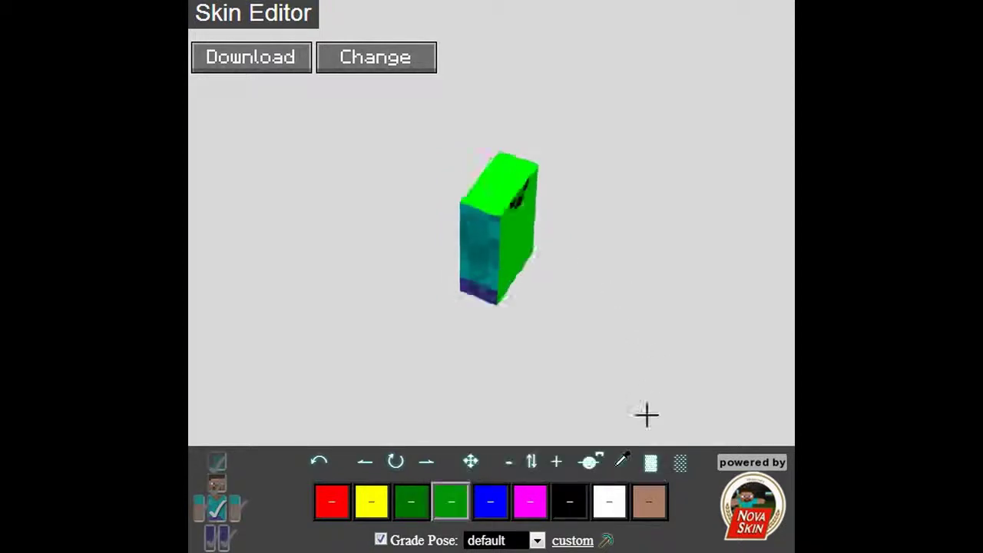
{"action": "left_click_drag", "start_coordinate": [646, 415], "coordinate": [540, 219]}
{"action": "left_click", "coordinate": [450, 501]}
{"action": "left_click", "coordinate": [604, 428]}
{"action": "left_click_drag", "start_coordinate": [438, 303], "coordinate": [358, 213]}
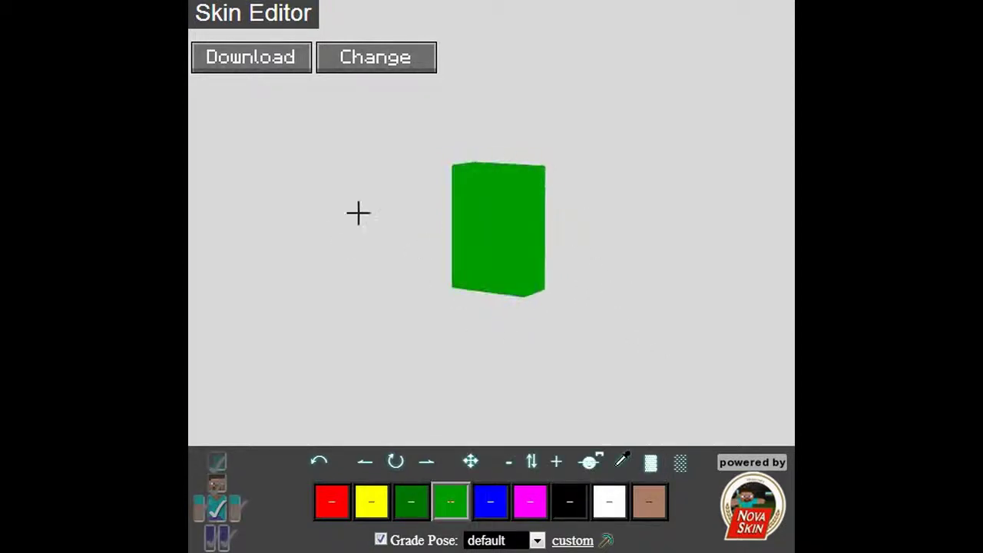
Step: Draw black hood-outline pixels at the torso top, touching up with dark green
{"action": "left_click", "coordinate": [569, 500]}
{"action": "mouse_move", "coordinate": [480, 206]}
{"action": "left_mouse_down"}
{"action": "mouse_move", "coordinate": [514, 213]}
{"action": "mouse_move", "coordinate": [500, 196]}
{"action": "left_mouse_up"}
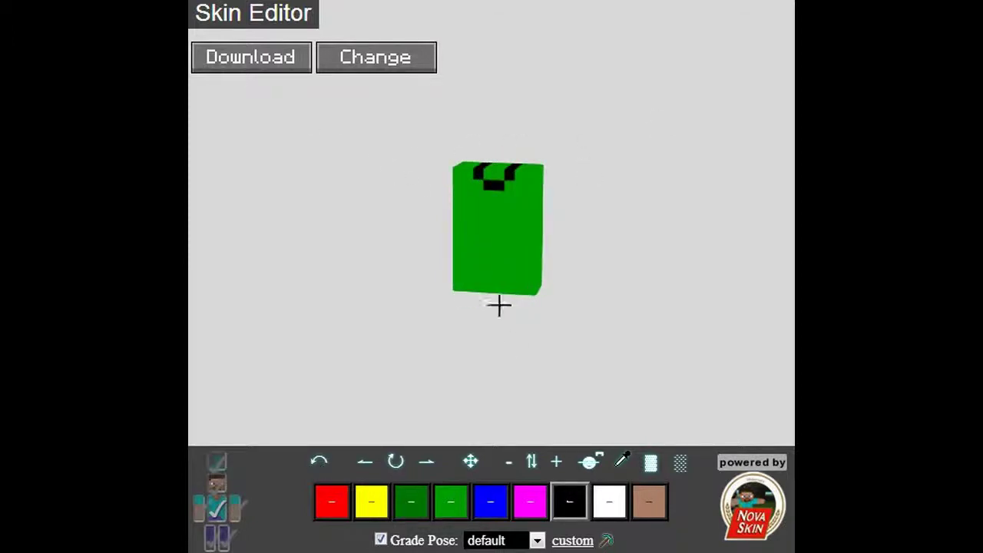
{"action": "left_click", "coordinate": [444, 507]}
{"action": "left_click", "coordinate": [494, 176]}
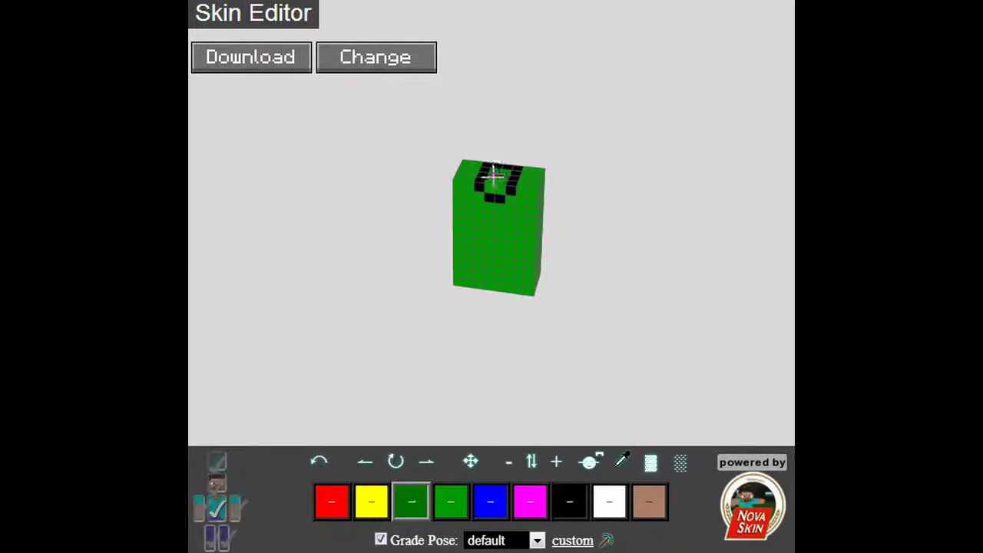
{"action": "left_click", "coordinate": [569, 504]}
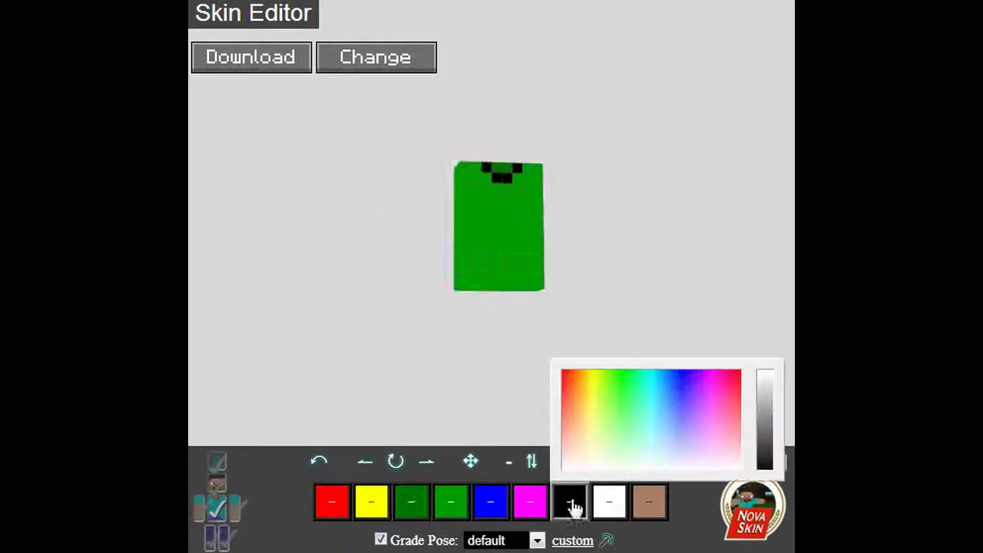
{"action": "left_click", "coordinate": [469, 184]}
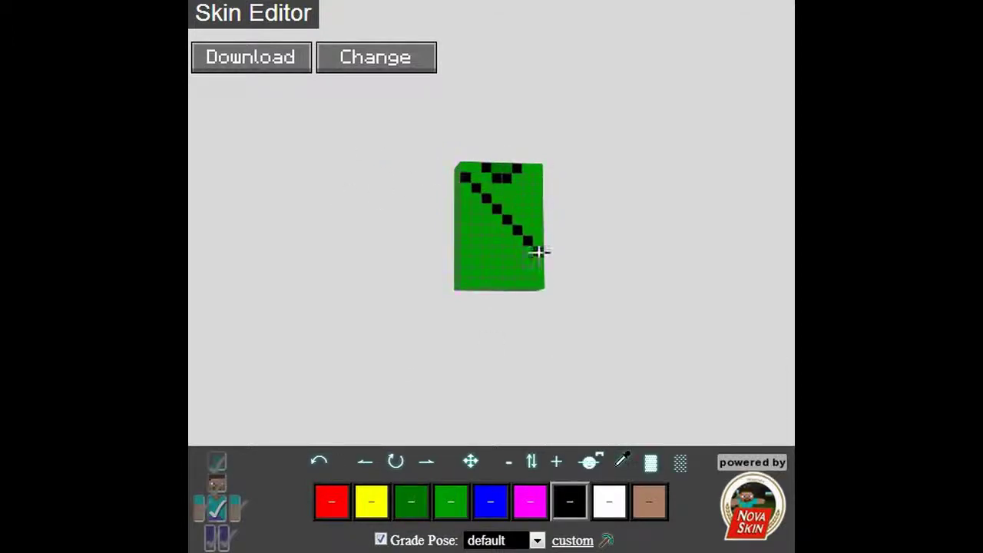
Step: Change the white swatch to light blue and paint a diagonal blue stripe
{"action": "left_click", "coordinate": [609, 504]}
{"action": "left_click", "coordinate": [504, 391]}
{"action": "left_click", "coordinate": [468, 190]}
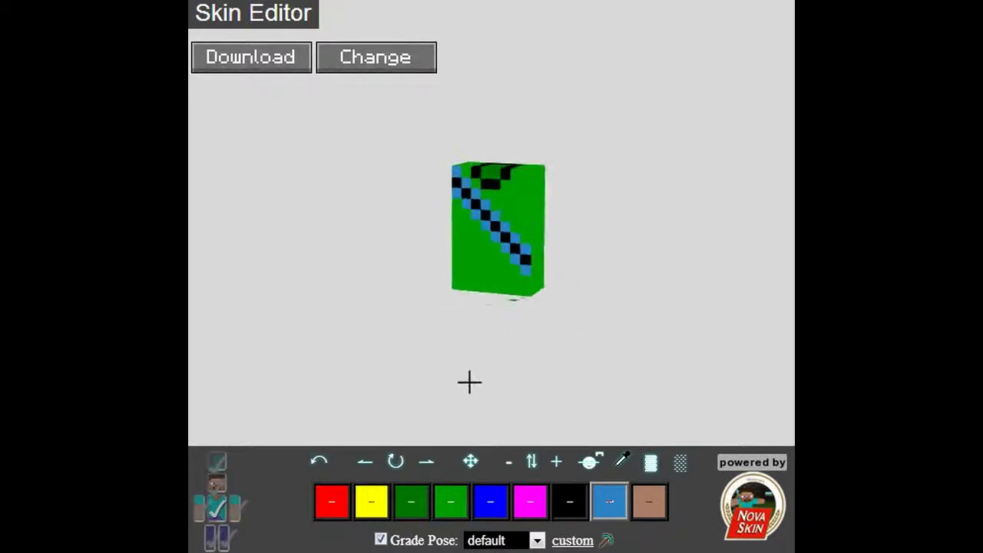
{"action": "mouse_move", "coordinate": [445, 345]}
{"action": "left_mouse_down"}
{"action": "mouse_move", "coordinate": [775, 350]}
{"action": "mouse_move", "coordinate": [685, 307]}
{"action": "left_mouse_up"}
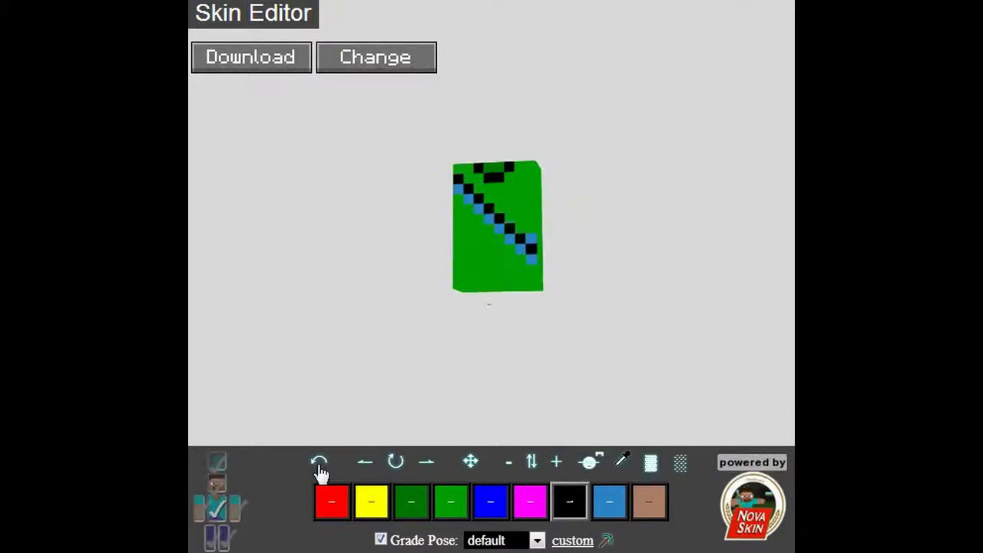
Step: Change the tan swatch to dark brown and paint the torso brown
{"action": "left_click", "coordinate": [649, 501]}
{"action": "left_click", "coordinate": [650, 457]}
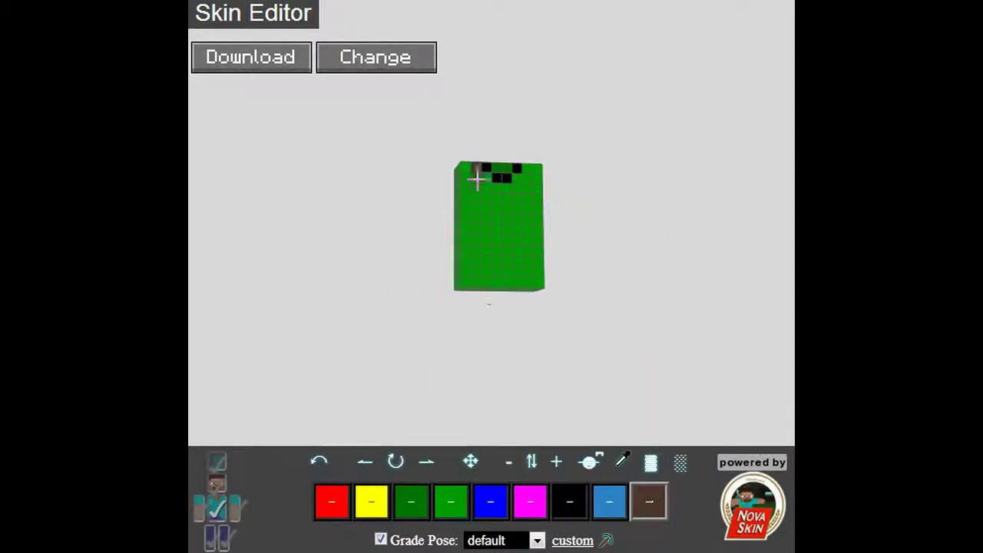
{"action": "mouse_move", "coordinate": [540, 178]}
{"action": "left_mouse_down"}
{"action": "mouse_move", "coordinate": [491, 268]}
{"action": "mouse_move", "coordinate": [520, 193]}
{"action": "mouse_move", "coordinate": [483, 175]}
{"action": "left_mouse_up"}
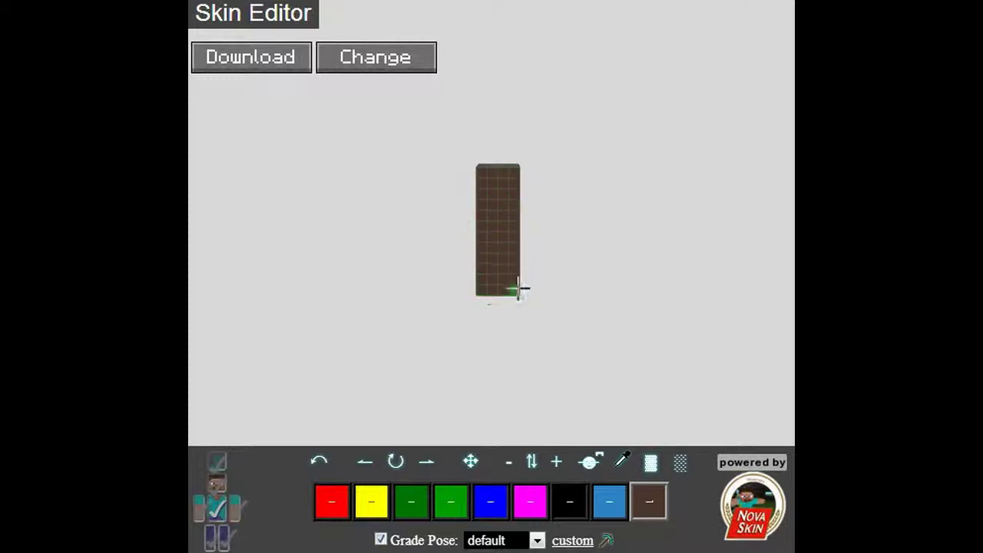
{"action": "mouse_move", "coordinate": [520, 289]}
{"action": "left_mouse_down"}
{"action": "mouse_move", "coordinate": [417, 202]}
{"action": "mouse_move", "coordinate": [443, 235]}
{"action": "mouse_move", "coordinate": [474, 215]}
{"action": "left_mouse_up"}
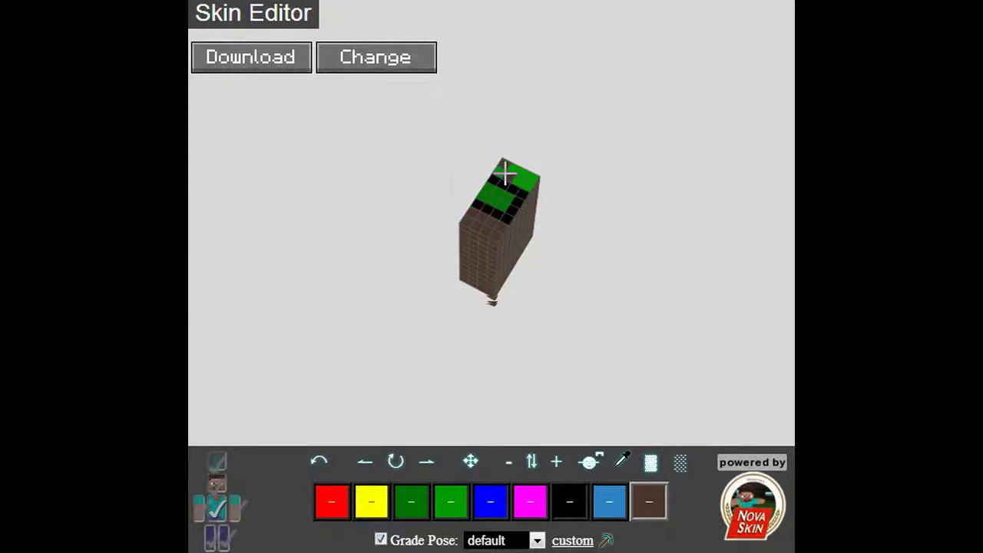
Step: Mix a darker brown and draw a vertical zipper stripe down the torso front
{"action": "left_click", "coordinate": [331, 501]}
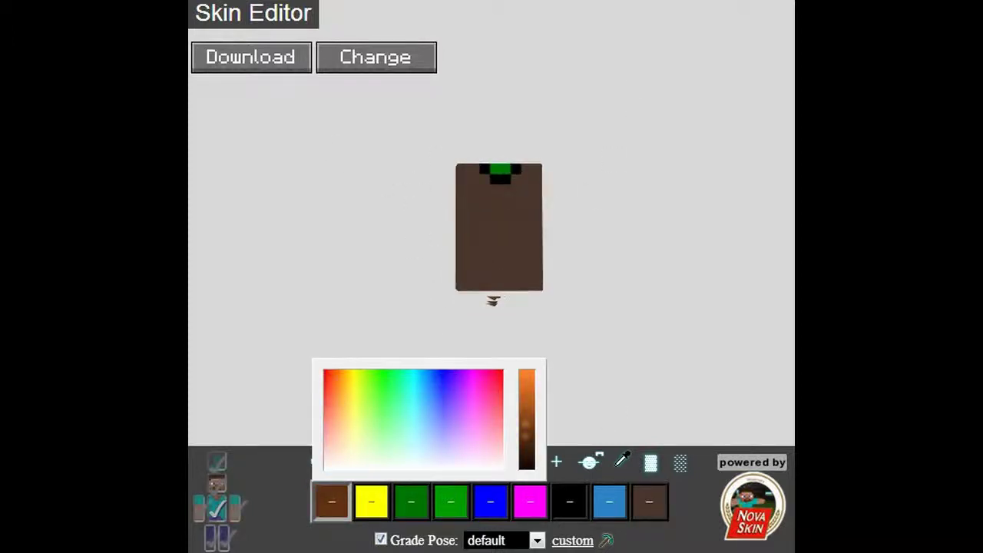
{"action": "left_click", "coordinate": [527, 455]}
{"action": "left_click_drag", "start_coordinate": [503, 178], "coordinate": [503, 292]}
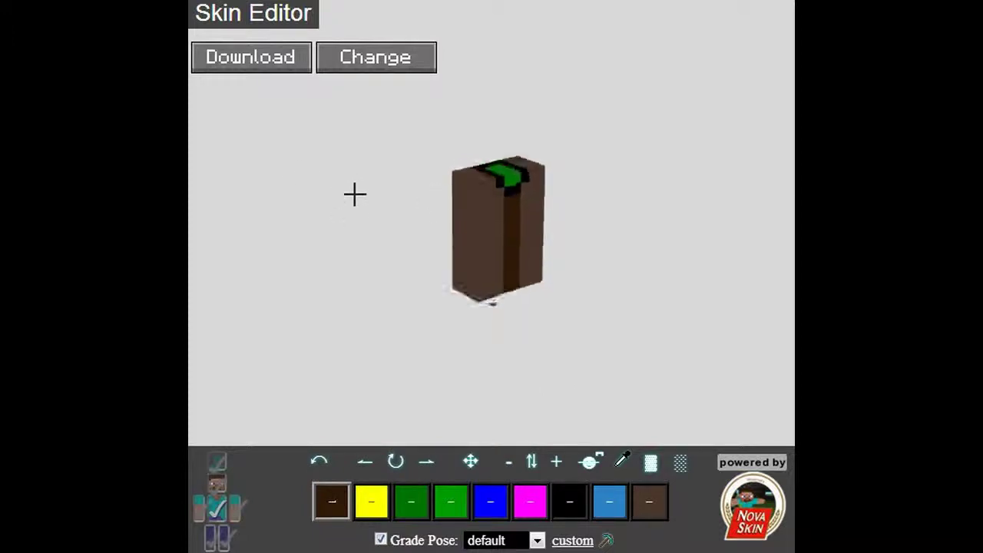
{"action": "left_click_drag", "start_coordinate": [355, 195], "coordinate": [487, 174]}
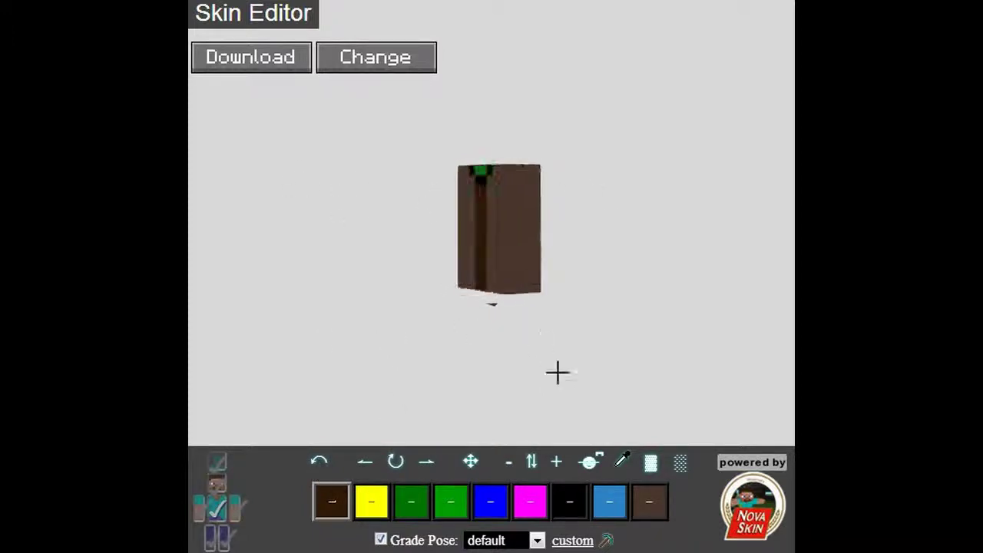
{"action": "left_click", "coordinate": [371, 502]}
Step: Paint light green cuff bands around the sleeve ends
{"action": "left_click", "coordinate": [556, 454]}
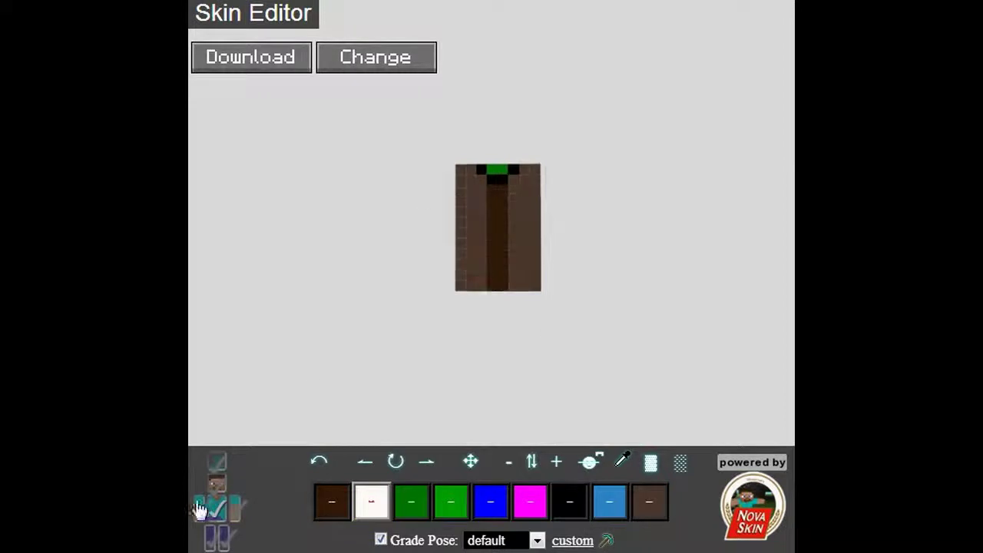
{"action": "left_click", "coordinate": [649, 501]}
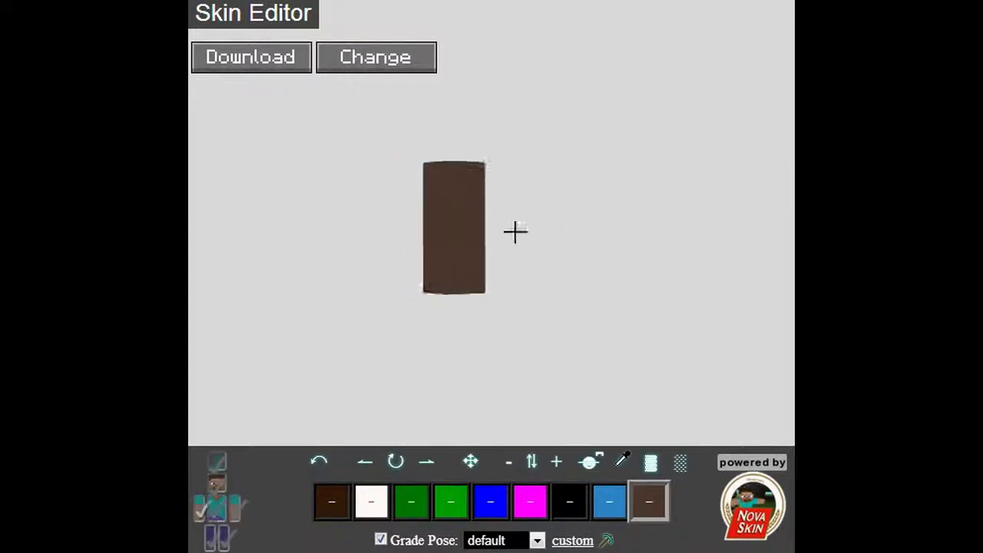
{"action": "left_click_drag", "start_coordinate": [544, 222], "coordinate": [440, 121]}
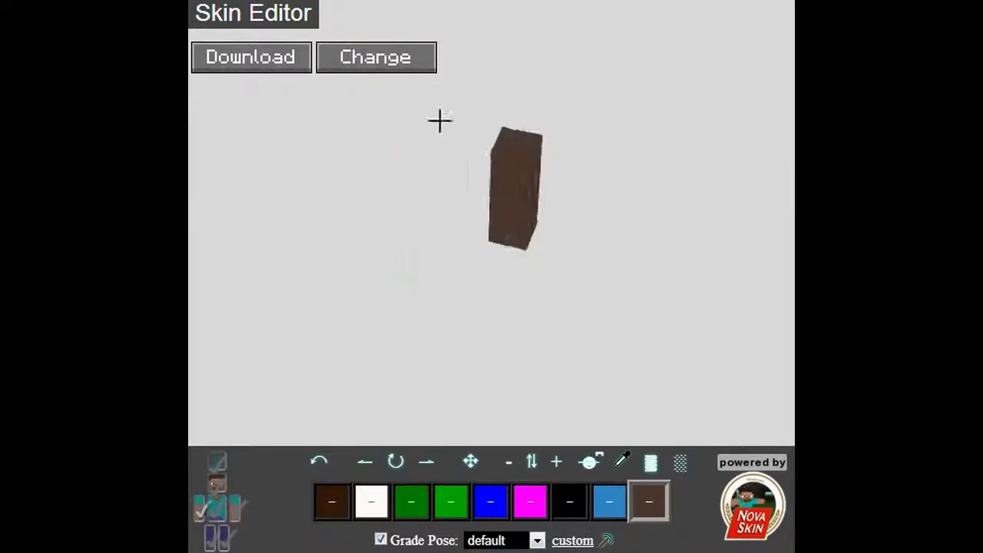
{"action": "left_click", "coordinate": [451, 502]}
{"action": "left_click", "coordinate": [520, 296]}
{"action": "mouse_move", "coordinate": [479, 368]}
{"action": "left_mouse_down"}
{"action": "mouse_move", "coordinate": [584, 288]}
{"action": "mouse_move", "coordinate": [626, 285]}
{"action": "left_mouse_up"}
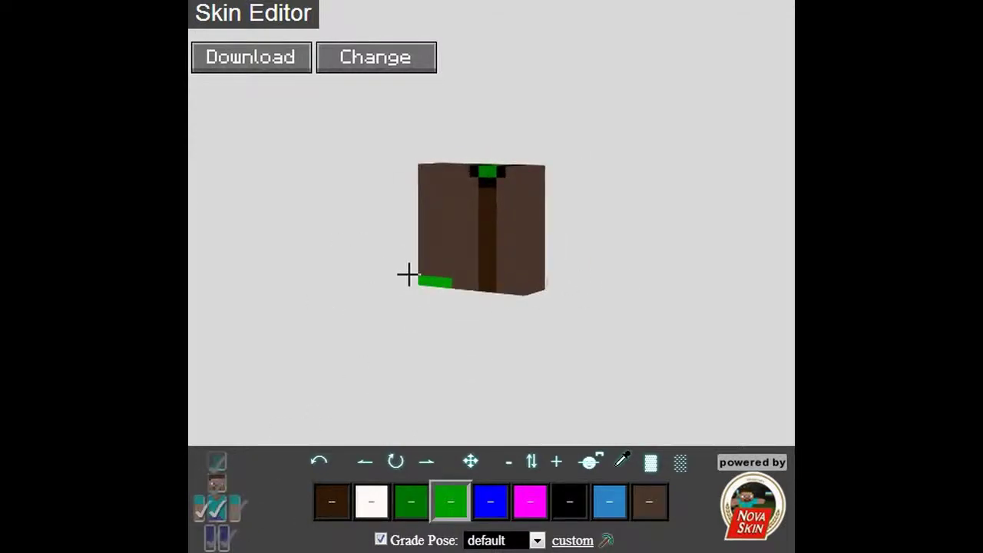
{"action": "left_click_drag", "start_coordinate": [317, 422], "coordinate": [348, 469]}
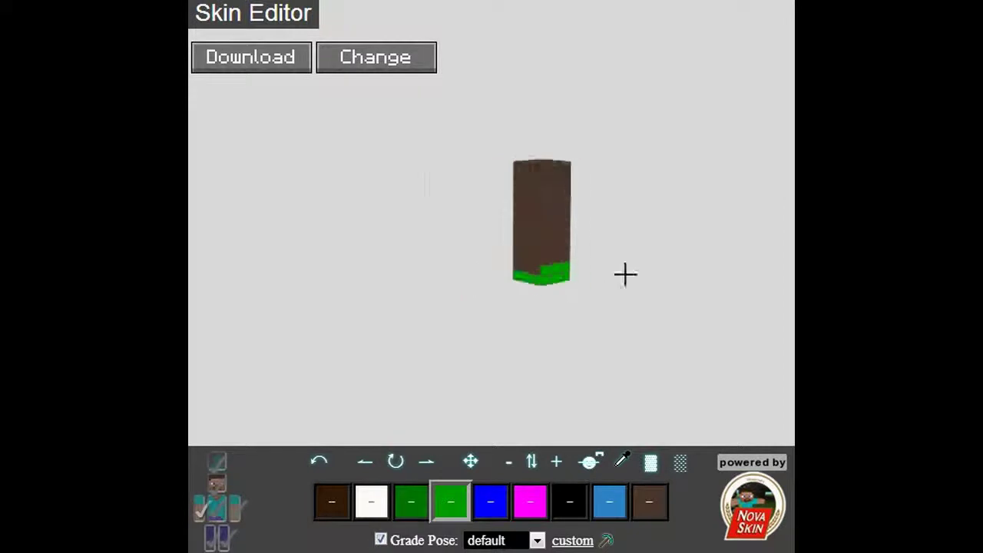
{"action": "left_click", "coordinate": [415, 508]}
{"action": "left_click_drag", "start_coordinate": [487, 272], "coordinate": [494, 290]}
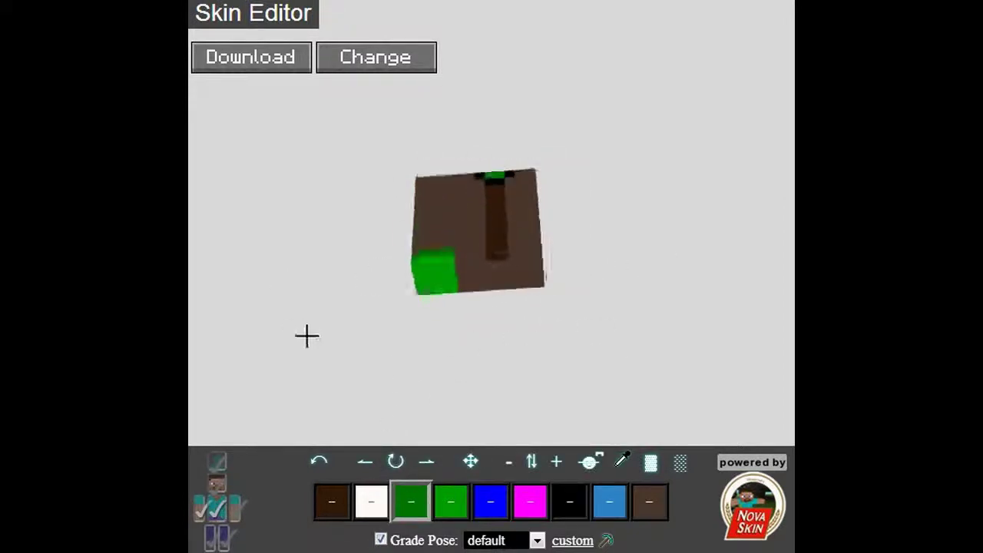
Step: Show the legs and paint them dark brown, undoing the stray outline strokes
{"action": "left_click", "coordinate": [239, 511]}
{"action": "left_click", "coordinate": [219, 538]}
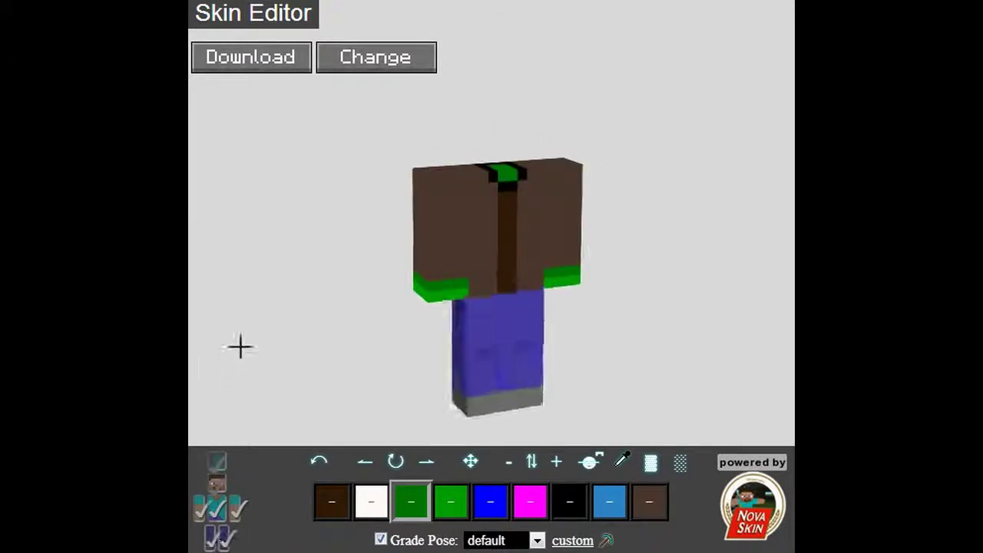
{"action": "left_click", "coordinate": [332, 501]}
{"action": "mouse_move", "coordinate": [461, 311]}
{"action": "left_mouse_down"}
{"action": "mouse_move", "coordinate": [463, 391]}
{"action": "mouse_move", "coordinate": [490, 346]}
{"action": "left_mouse_up"}
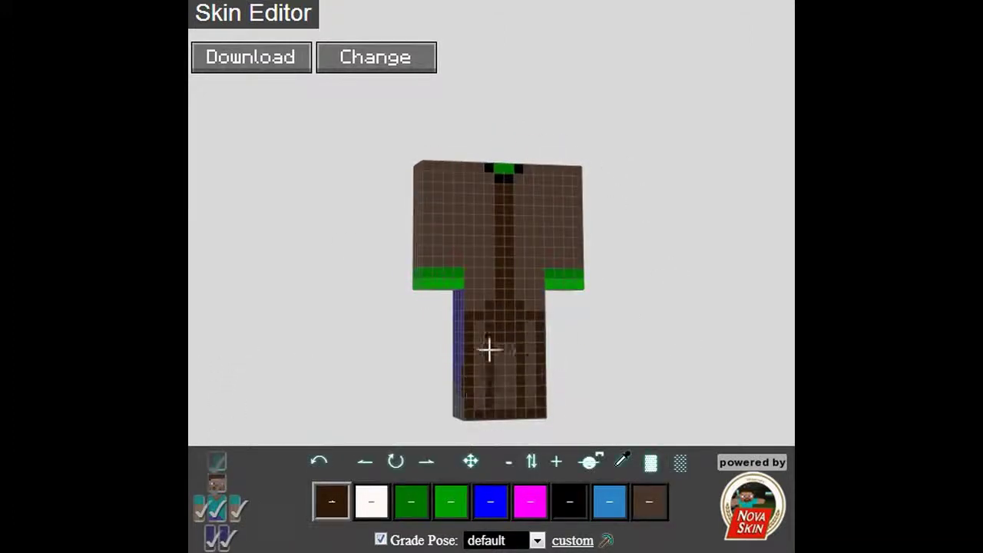
{"action": "left_click", "coordinate": [320, 466]}
{"action": "left_click", "coordinate": [319, 466]}
{"action": "left_click", "coordinate": [319, 465]}
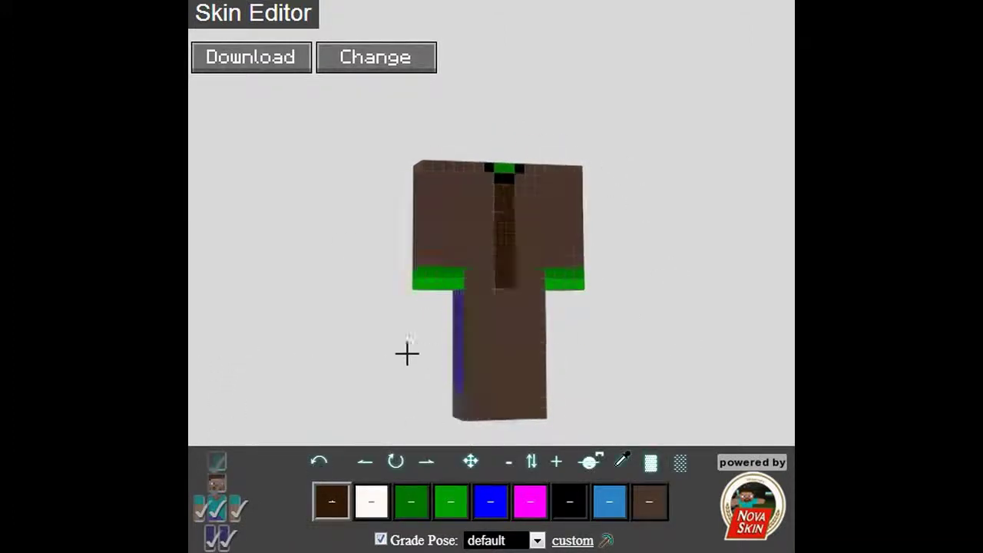
Step: Set a swatch to light grey, paint a grey band at the feet, and show the head
{"action": "mouse_move", "coordinate": [407, 352]}
{"action": "left_mouse_down"}
{"action": "mouse_move", "coordinate": [498, 329]}
{"action": "mouse_move", "coordinate": [462, 325]}
{"action": "mouse_move", "coordinate": [533, 325]}
{"action": "left_mouse_up"}
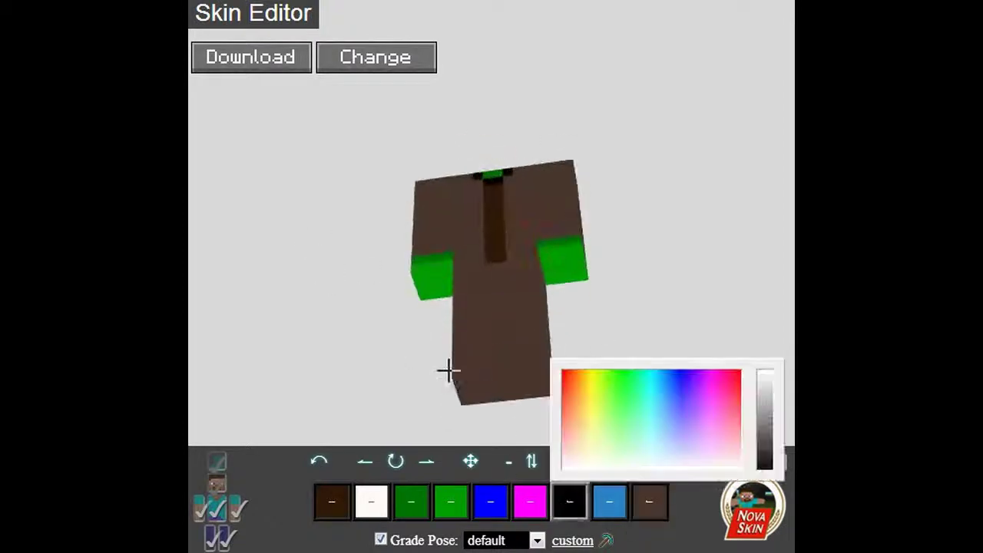
{"action": "left_click", "coordinate": [371, 500]}
{"action": "left_click", "coordinate": [573, 408]}
{"action": "mouse_move", "coordinate": [457, 413]}
{"action": "left_mouse_down"}
{"action": "mouse_move", "coordinate": [528, 411]}
{"action": "mouse_move", "coordinate": [349, 244]}
{"action": "left_mouse_up"}
{"action": "key", "text": "Left"}
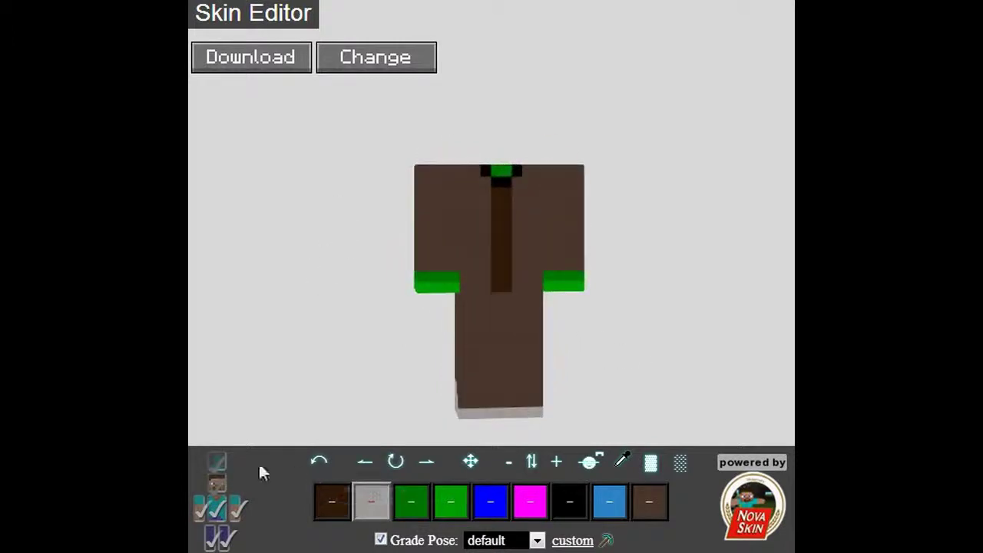
{"action": "left_click", "coordinate": [217, 461]}
{"action": "mouse_move", "coordinate": [417, 272]}
{"action": "left_mouse_down"}
{"action": "mouse_move", "coordinate": [401, 195]}
{"action": "mouse_move", "coordinate": [663, 299]}
{"action": "left_mouse_up"}
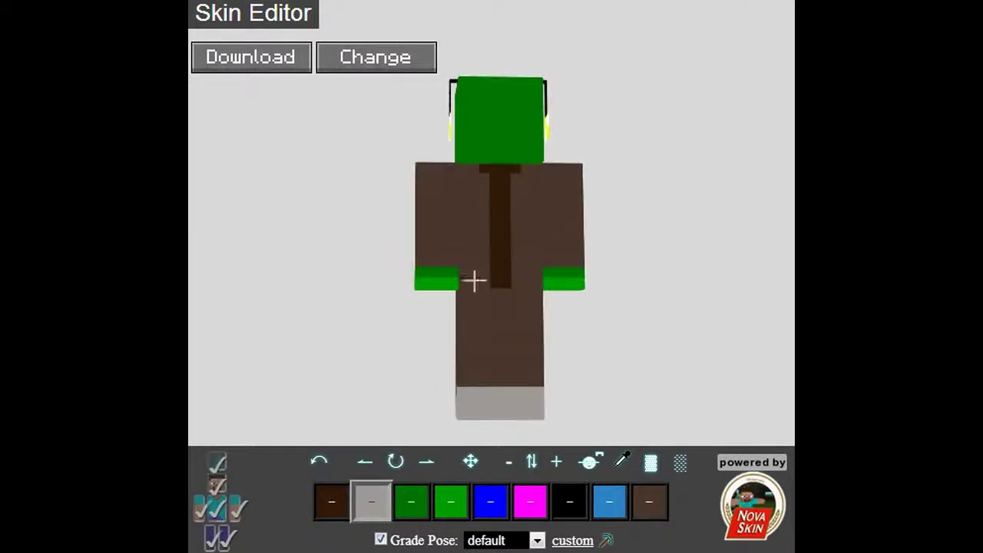
Step: Set a swatch to blue and paint a large G on the chest, undoing one wrong stroke
{"action": "left_click", "coordinate": [574, 382]}
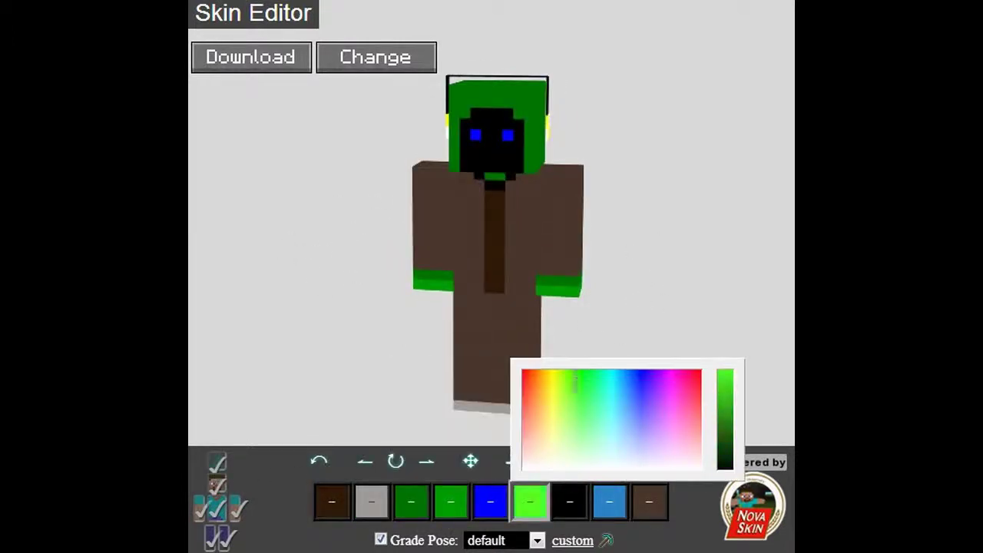
{"action": "left_click", "coordinate": [733, 228]}
{"action": "left_click", "coordinate": [530, 501]}
{"action": "left_click", "coordinate": [641, 384]}
{"action": "mouse_move", "coordinate": [483, 189]}
{"action": "left_mouse_down"}
{"action": "mouse_move", "coordinate": [529, 198]}
{"action": "mouse_move", "coordinate": [471, 199]}
{"action": "left_mouse_up"}
{"action": "left_click", "coordinate": [319, 462]}
{"action": "key", "text": "ctrl+z"}
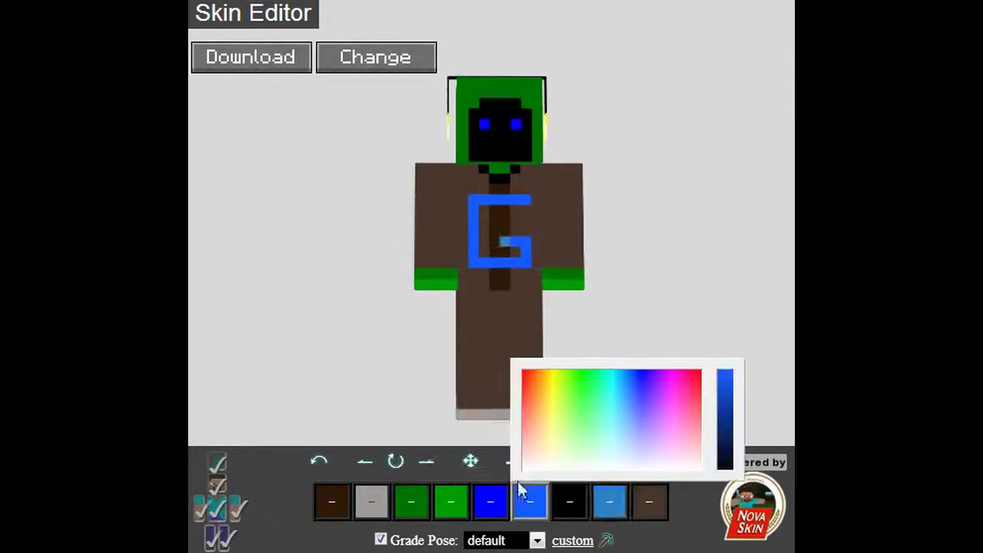
{"action": "right_click", "coordinate": [490, 272]}
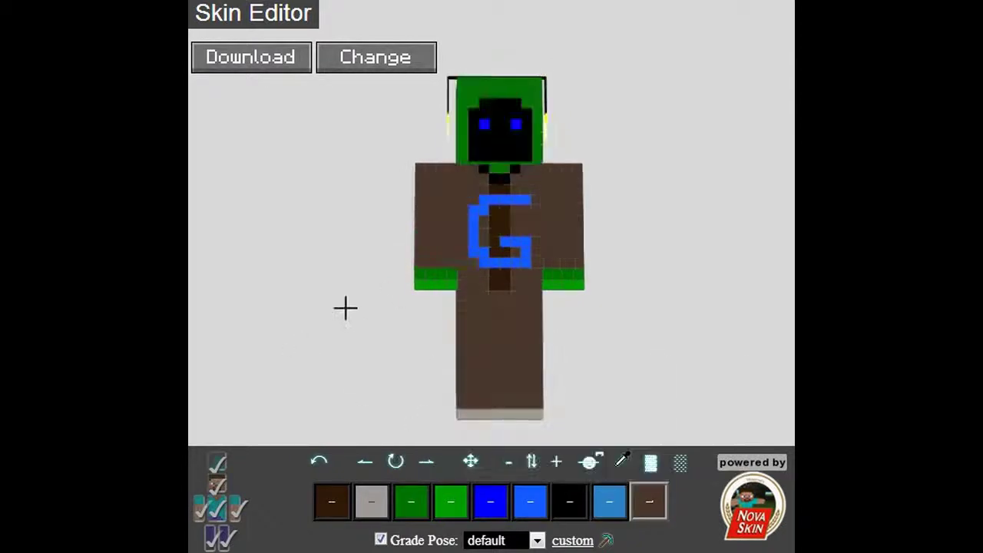
{"action": "right_click", "coordinate": [527, 245]}
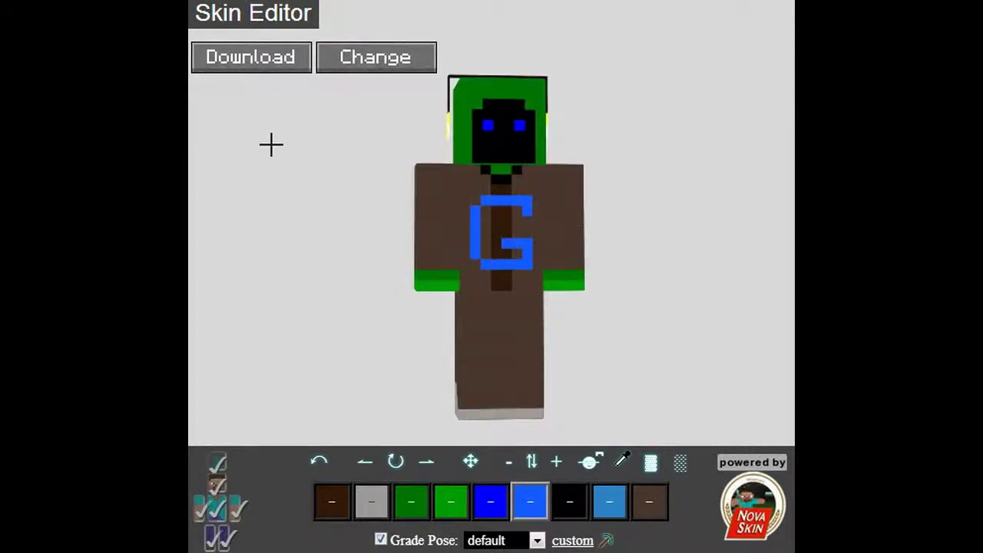
Step: Hide the head, arms and legs and paint dark blue pixels on the jacket back
{"action": "mouse_move", "coordinate": [270, 142]}
{"action": "left_mouse_down"}
{"action": "mouse_move", "coordinate": [507, 202]}
{"action": "mouse_move", "coordinate": [544, 132]}
{"action": "left_mouse_up"}
{"action": "left_click", "coordinate": [490, 501]}
{"action": "left_click", "coordinate": [719, 404]}
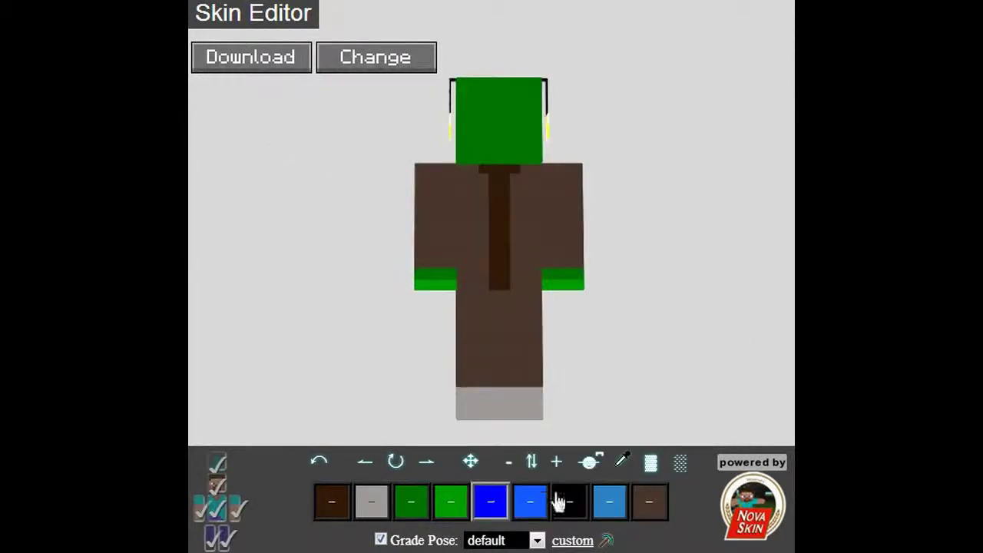
{"action": "left_click", "coordinate": [222, 478]}
{"action": "left_click", "coordinate": [219, 538]}
{"action": "left_click_drag", "start_coordinate": [494, 200], "coordinate": [515, 221]}
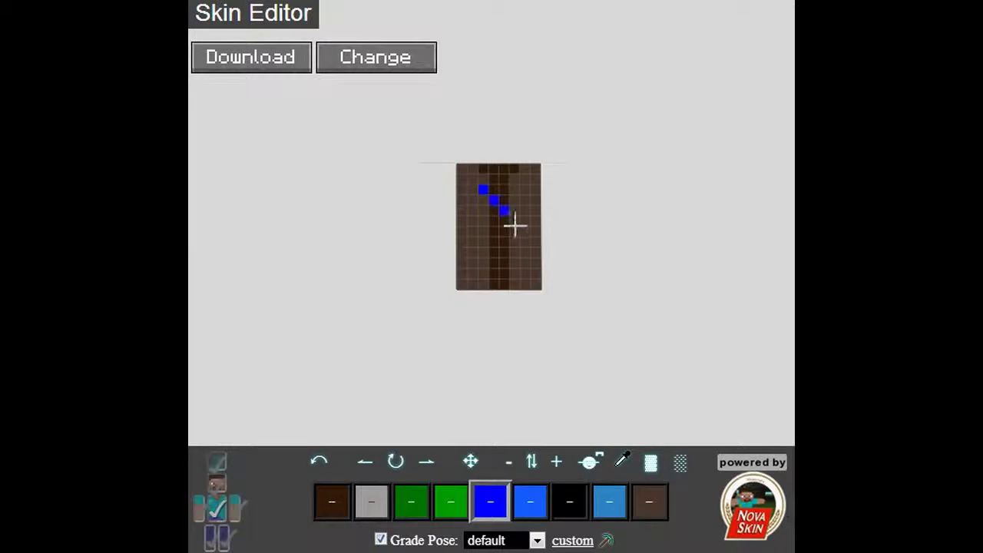
{"action": "left_click", "coordinate": [530, 501]}
Step: Mix a brighter blue into another swatch and finish the blue design on the back
{"action": "left_click", "coordinate": [725, 437]}
{"action": "left_click_drag", "start_coordinate": [730, 437], "coordinate": [726, 407]}
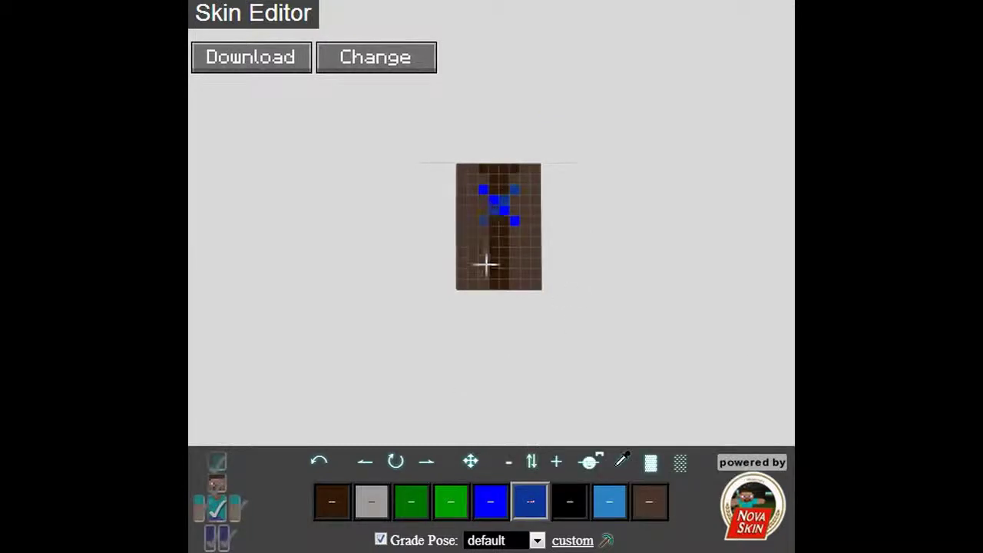
{"action": "left_click", "coordinate": [446, 501]}
{"action": "left_click", "coordinate": [372, 501]}
{"action": "left_click", "coordinate": [483, 375]}
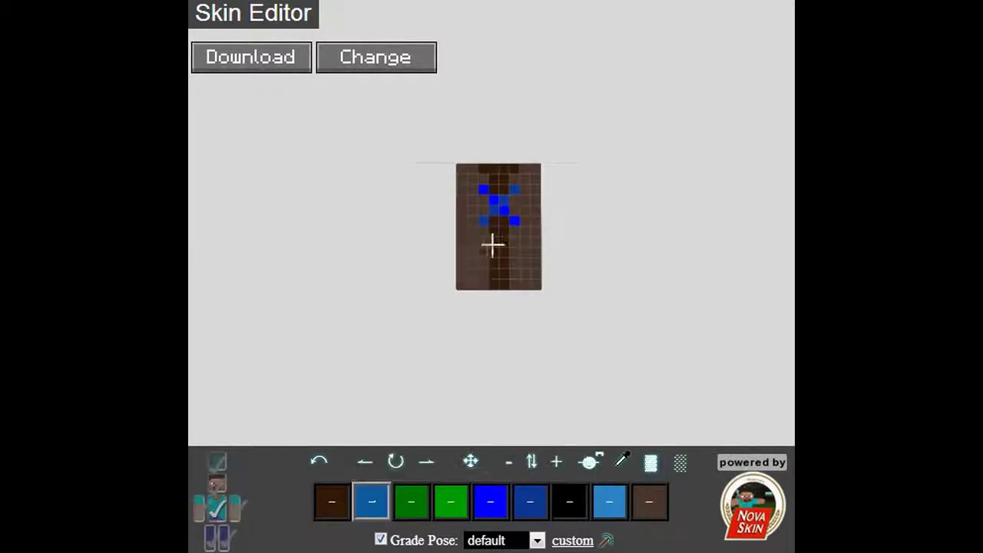
{"action": "left_click_drag", "start_coordinate": [511, 254], "coordinate": [499, 262]}
Step: Show the head, arms and legs again and set a swatch to light grey for the headphones
{"action": "left_click", "coordinate": [221, 478]}
{"action": "left_click", "coordinate": [200, 507]}
{"action": "left_click", "coordinate": [219, 538]}
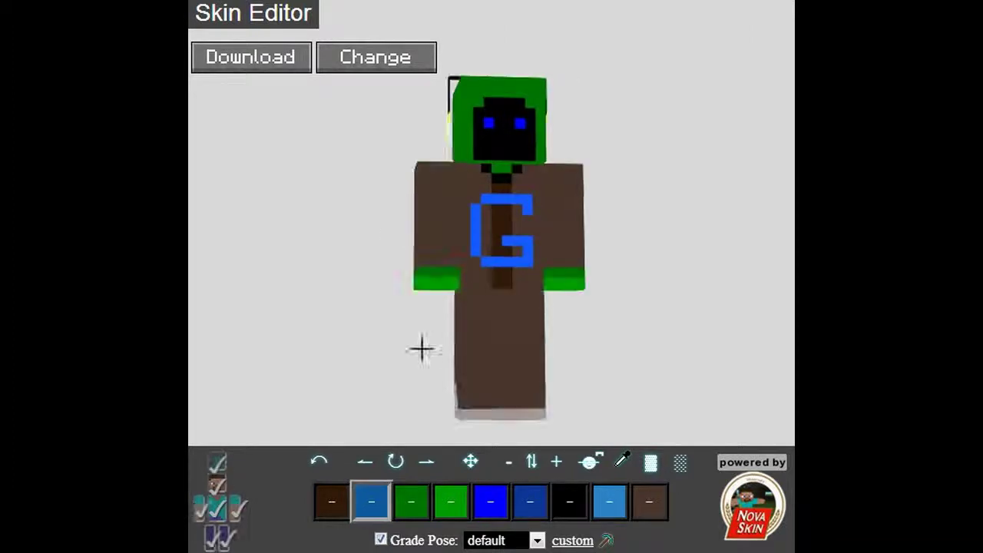
{"action": "left_click_drag", "start_coordinate": [422, 346], "coordinate": [413, 230]}
{"action": "left_click", "coordinate": [609, 500]}
{"action": "left_click", "coordinate": [609, 370]}
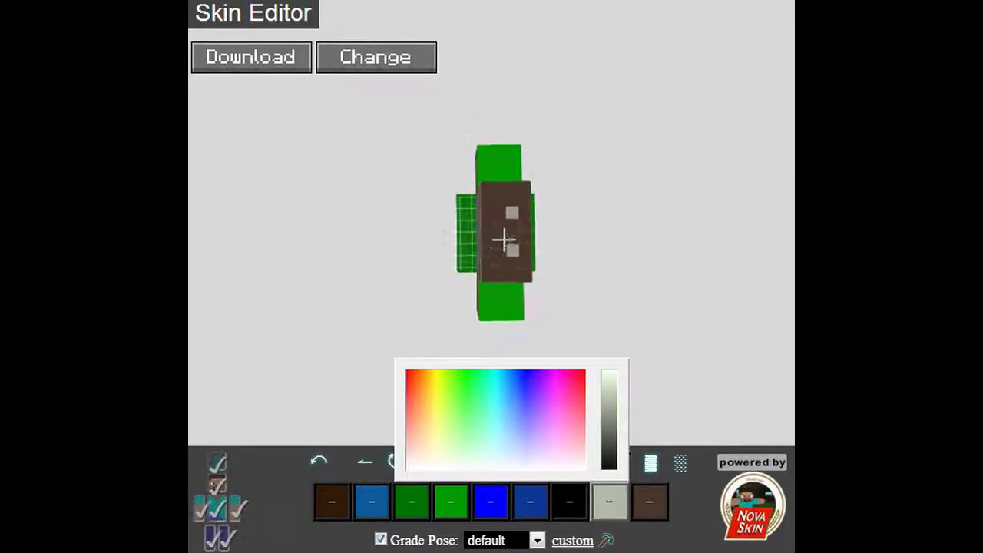
{"action": "mouse_move", "coordinate": [505, 237]}
{"action": "left_mouse_down"}
{"action": "mouse_move", "coordinate": [512, 358]}
{"action": "mouse_move", "coordinate": [545, 215]}
{"action": "mouse_move", "coordinate": [705, 193]}
{"action": "mouse_move", "coordinate": [711, 119]}
{"action": "left_mouse_up"}
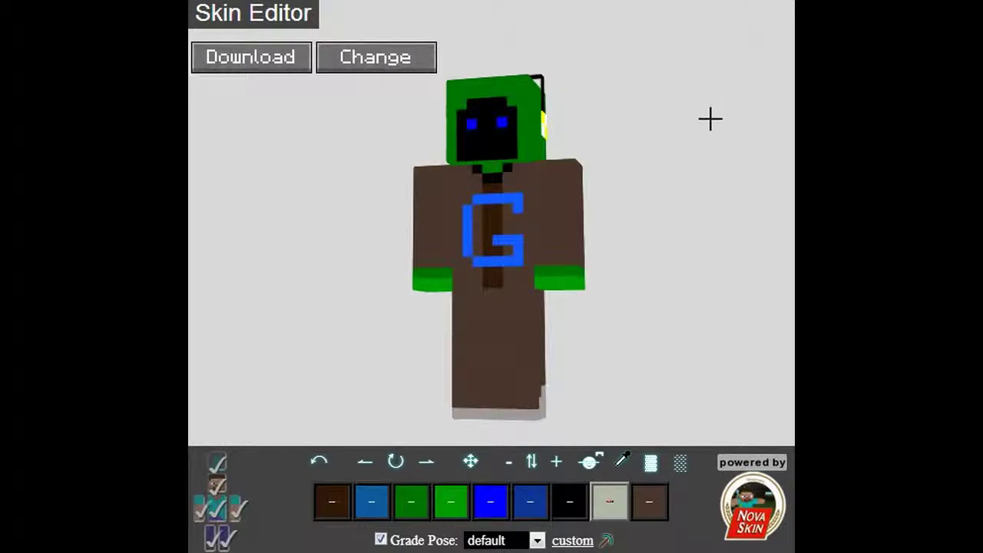